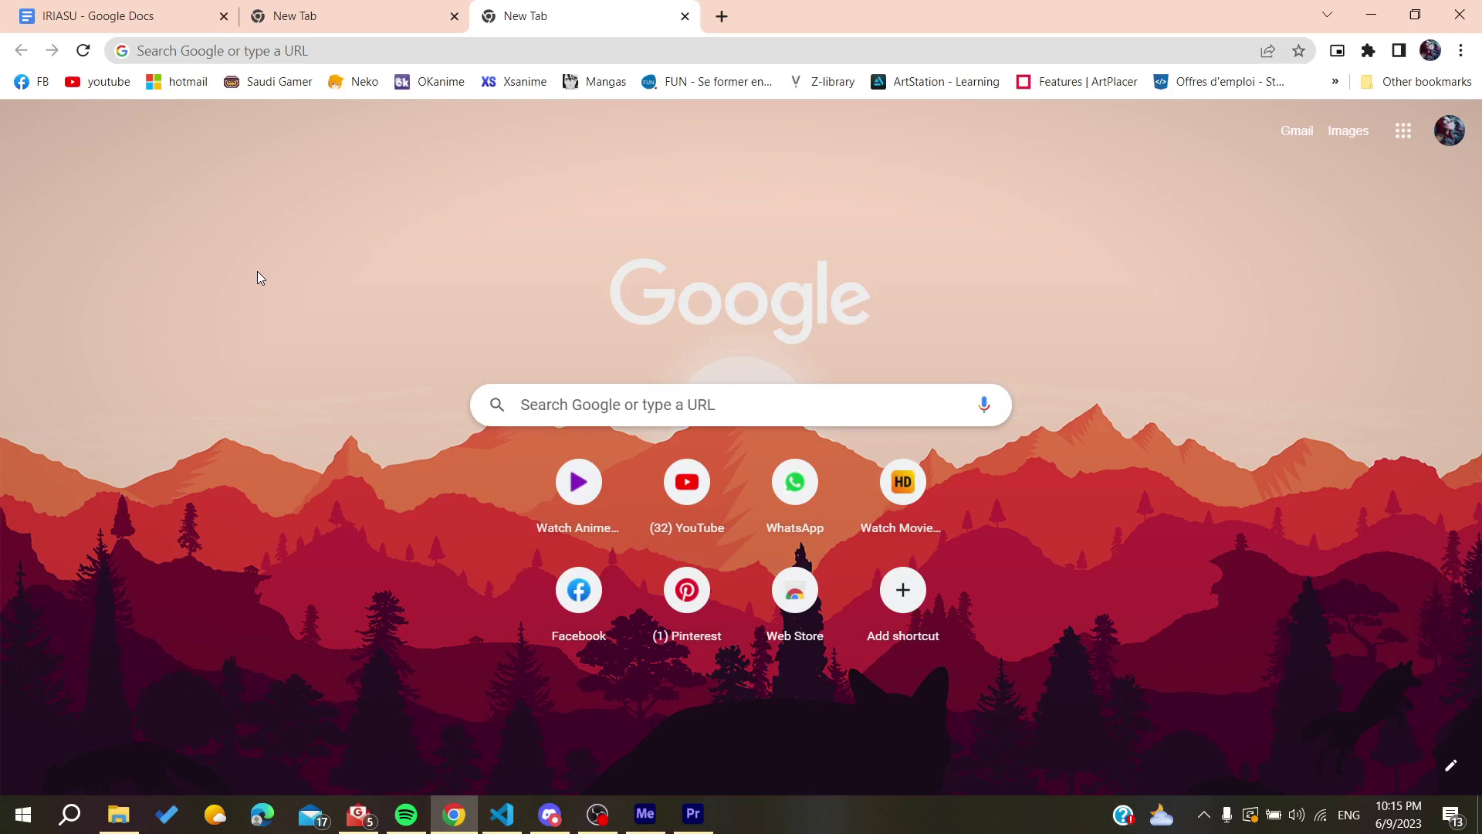
- Search Google for 'figma' and open the official figma.com site
left_click(201, 51)
type("figma")
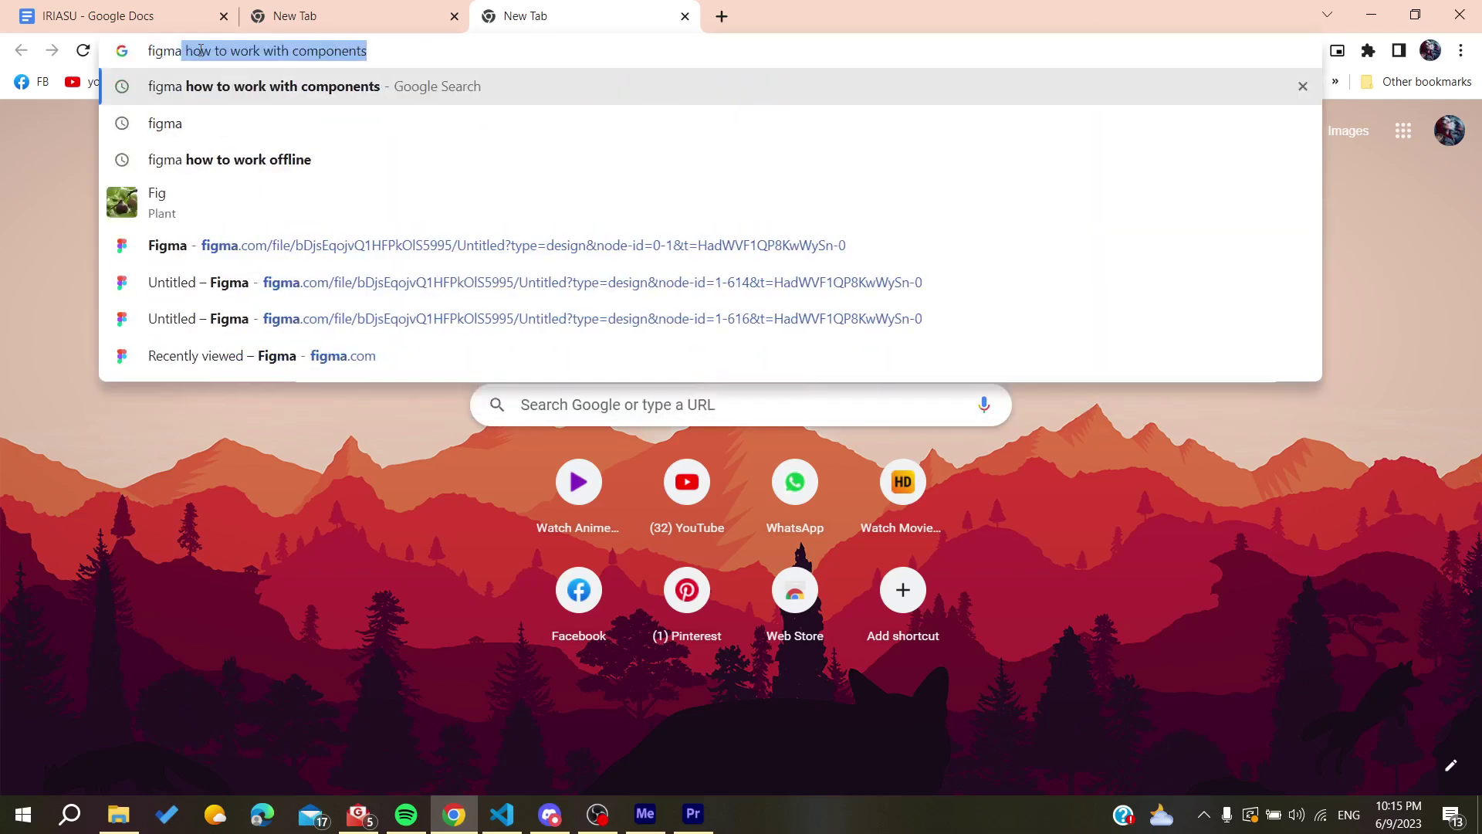
key("BackSpace")
key("Return")
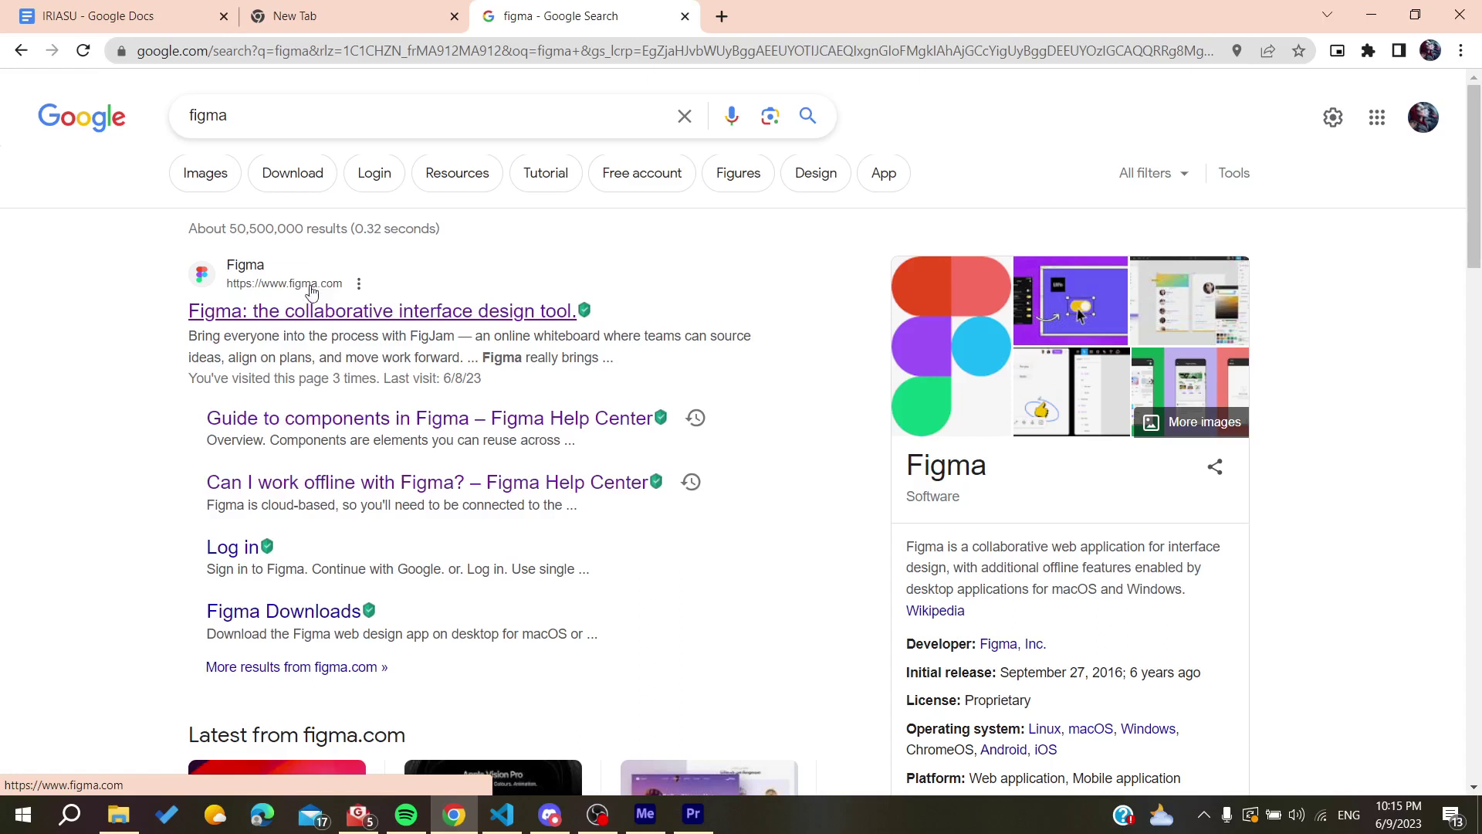
left_click(282, 323)
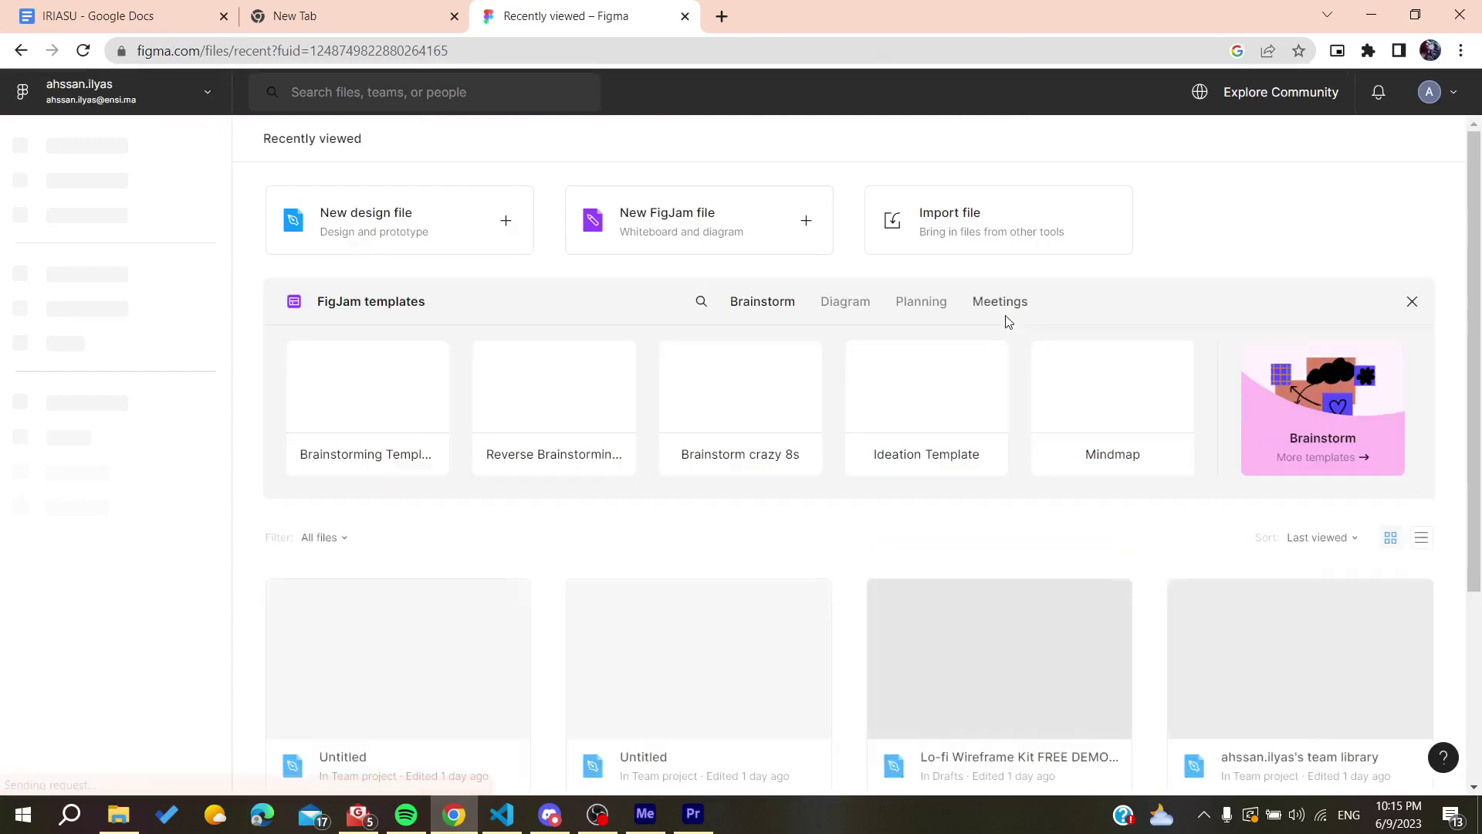
left_click(1430, 93)
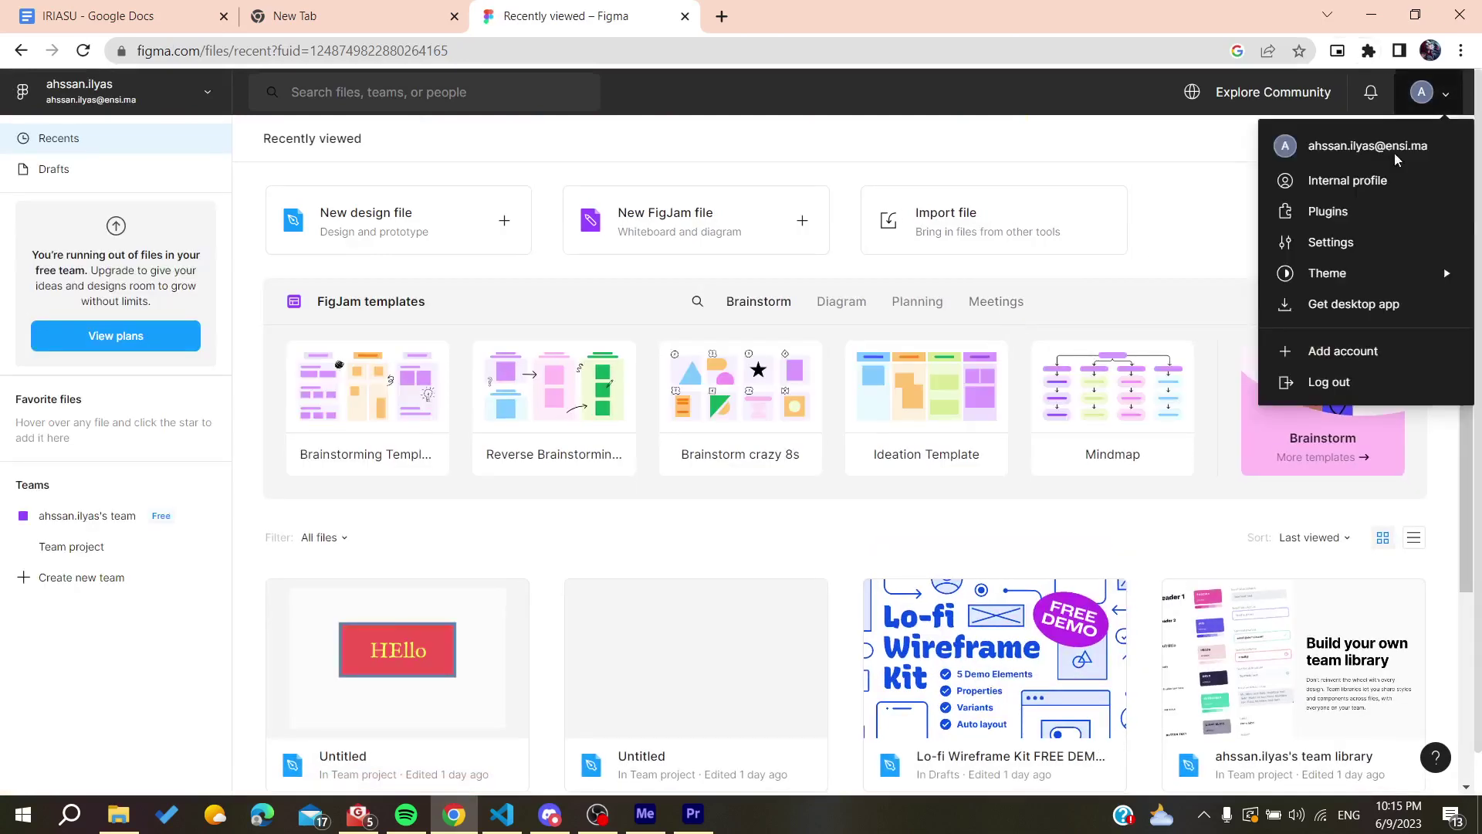
left_click(1320, 382)
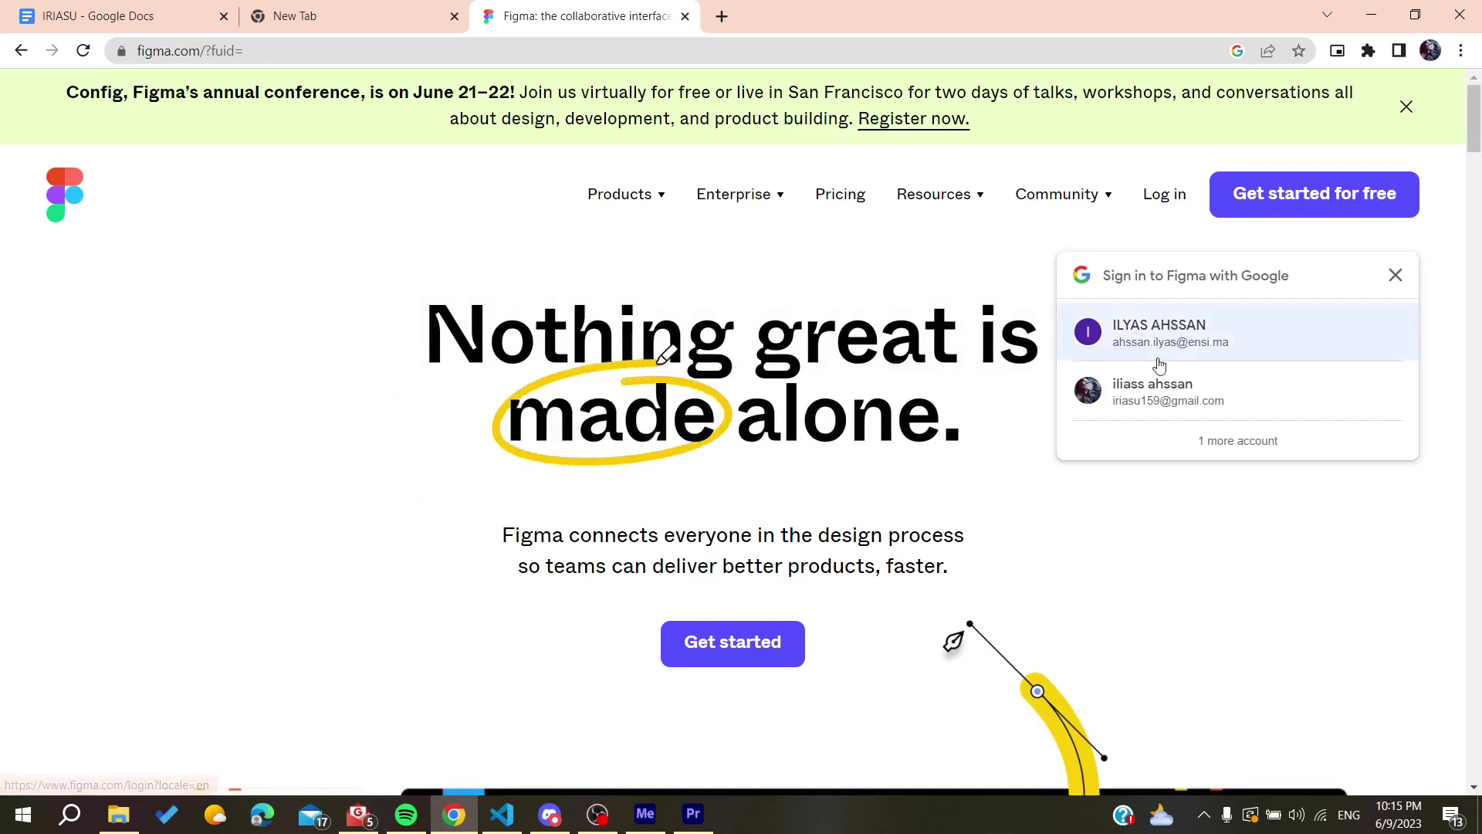
left_click(1154, 335)
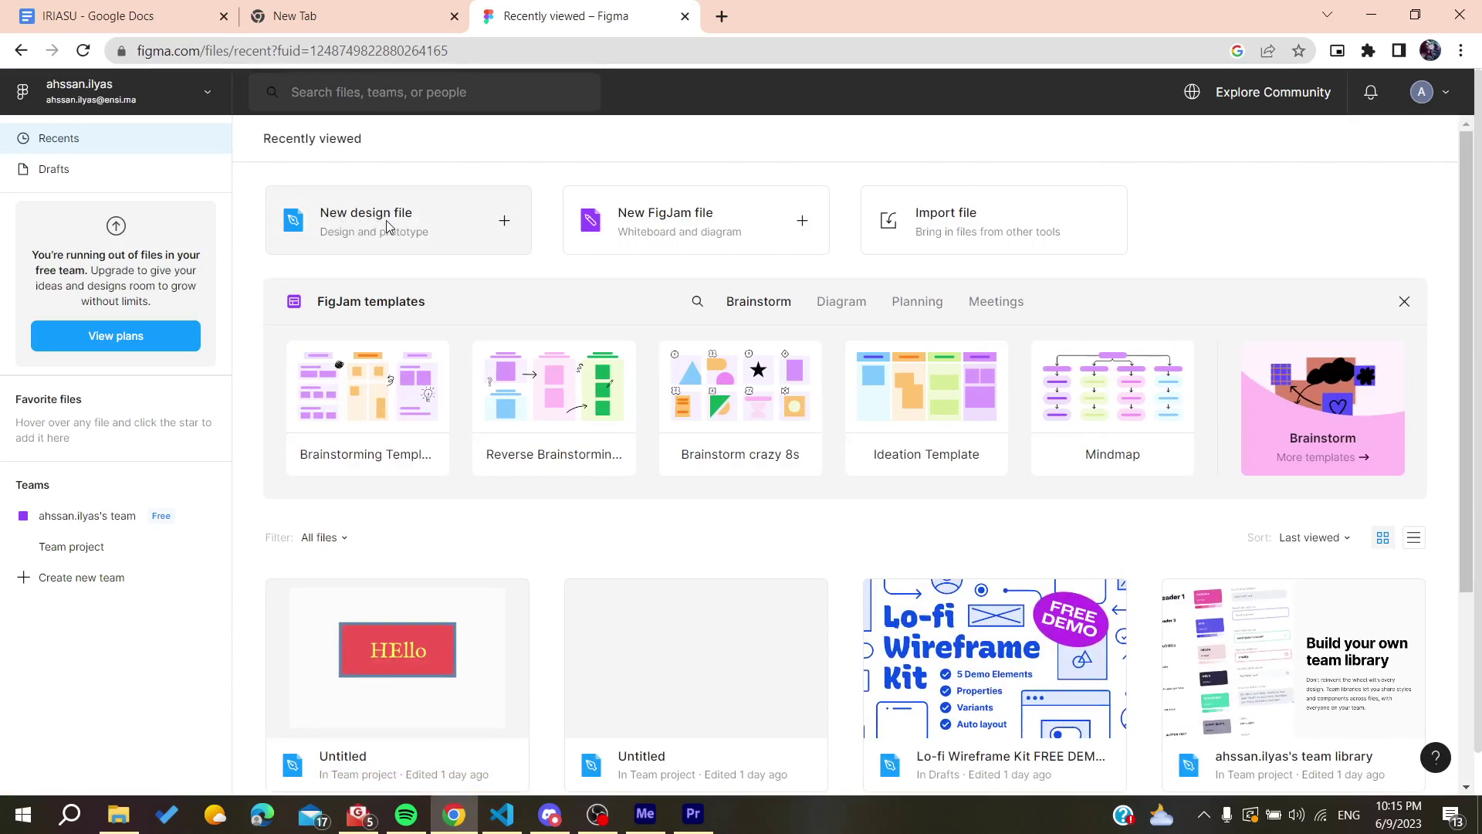
- Create a new design file and add an iPhone 14 Plus preset frame
left_click(387, 226)
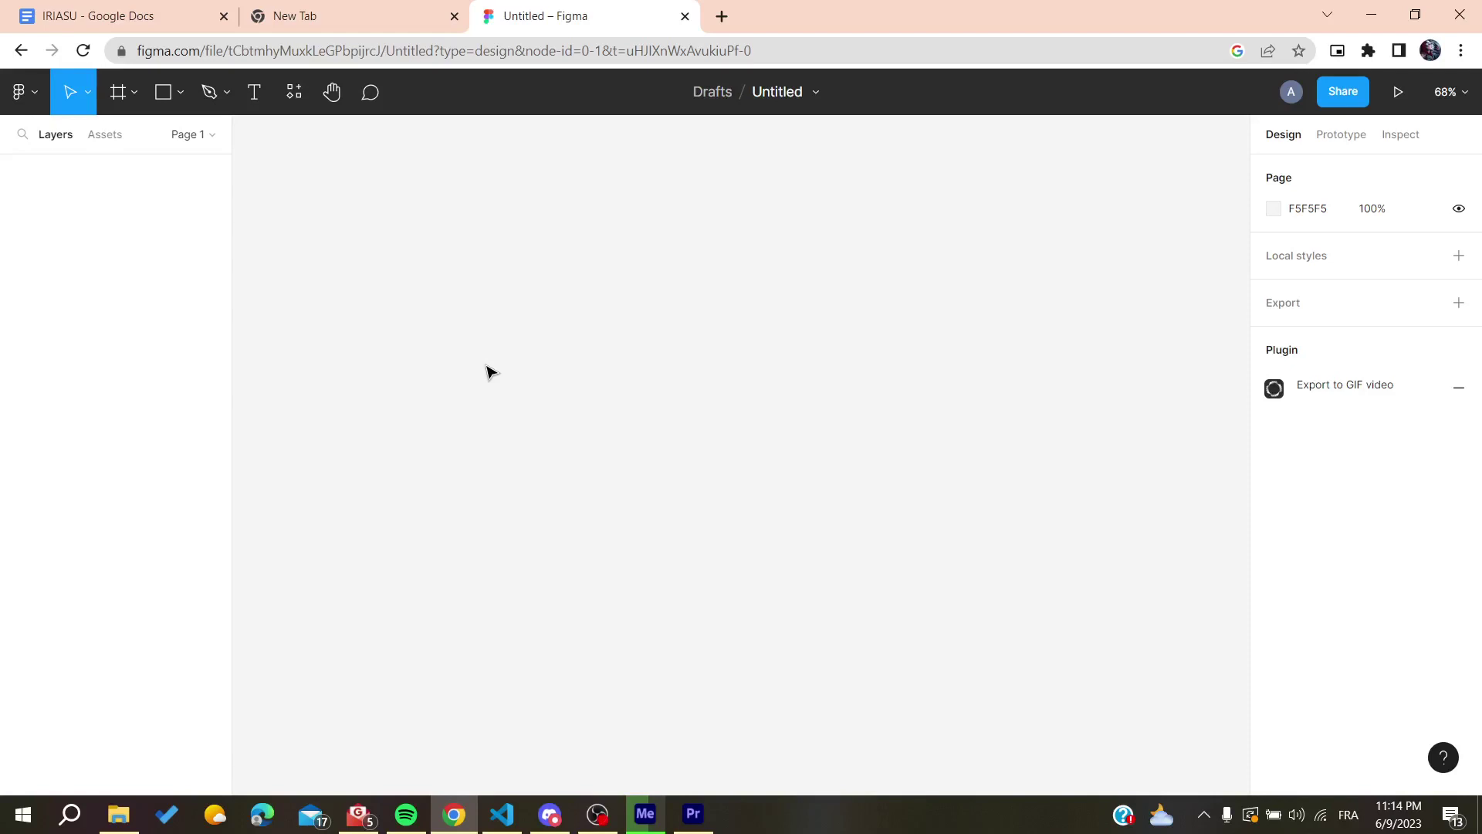
left_click(132, 93)
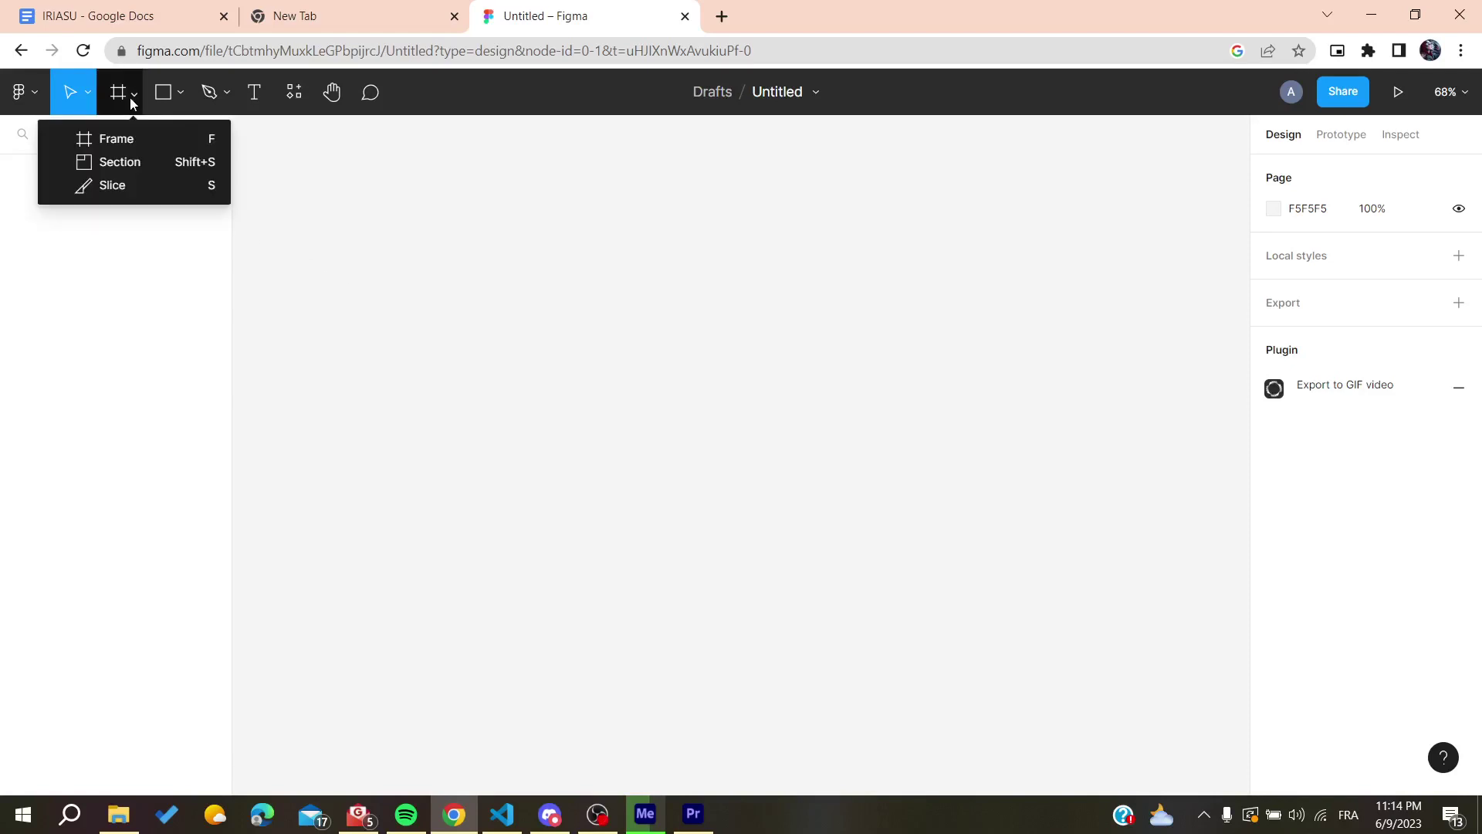
left_click(121, 91)
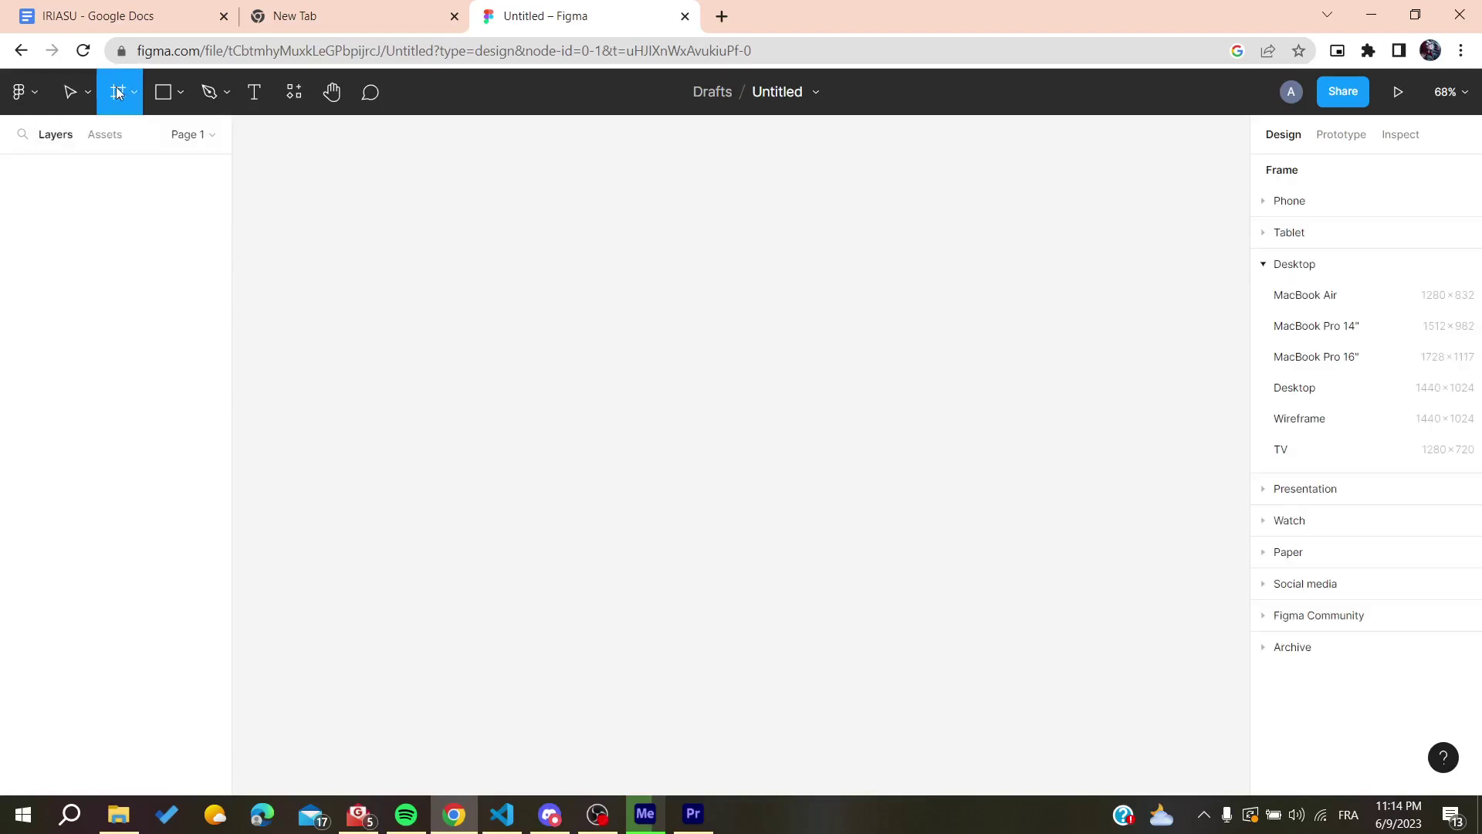
left_click(1320, 203)
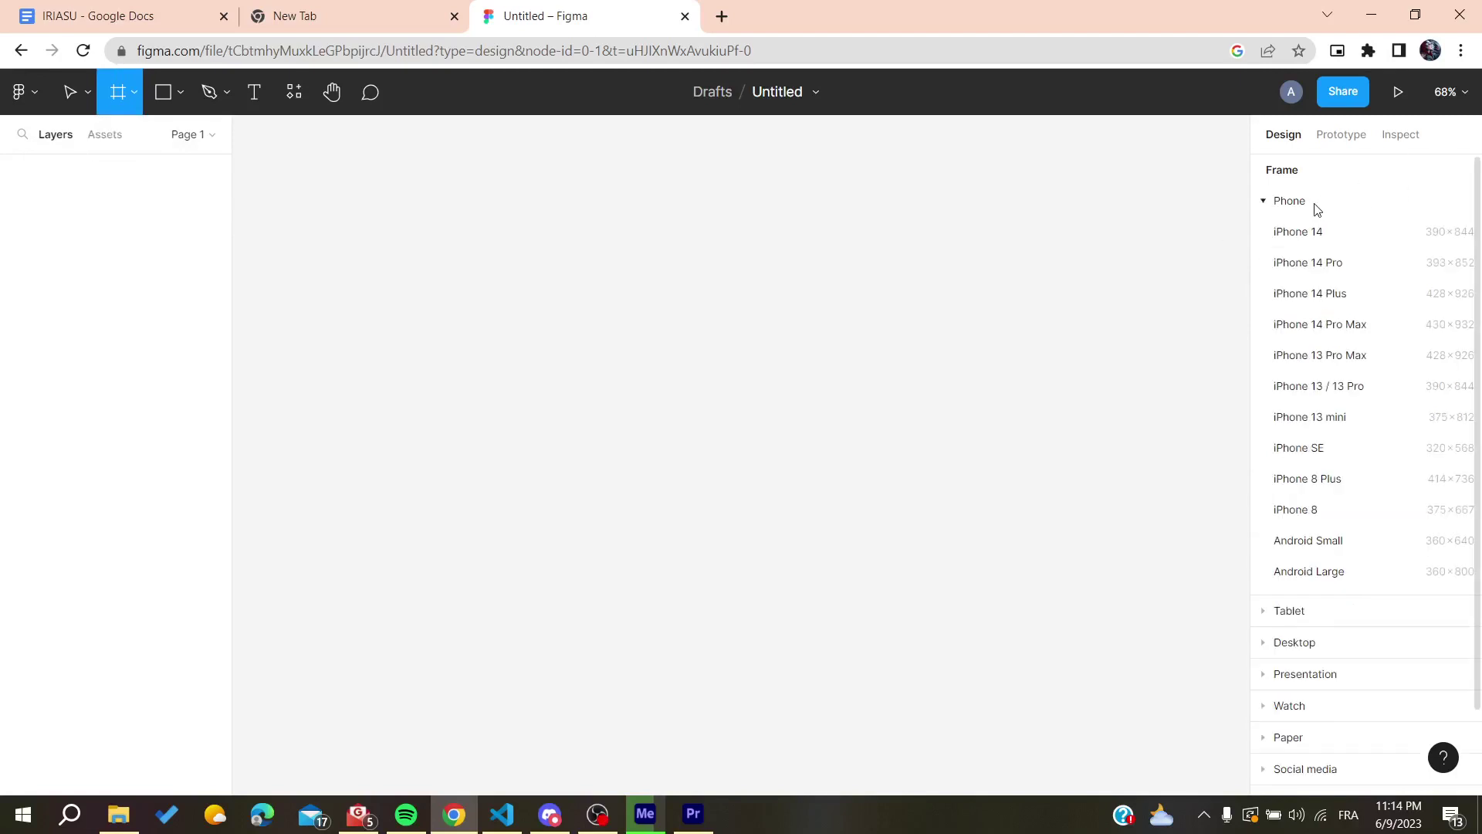
left_click(1313, 292)
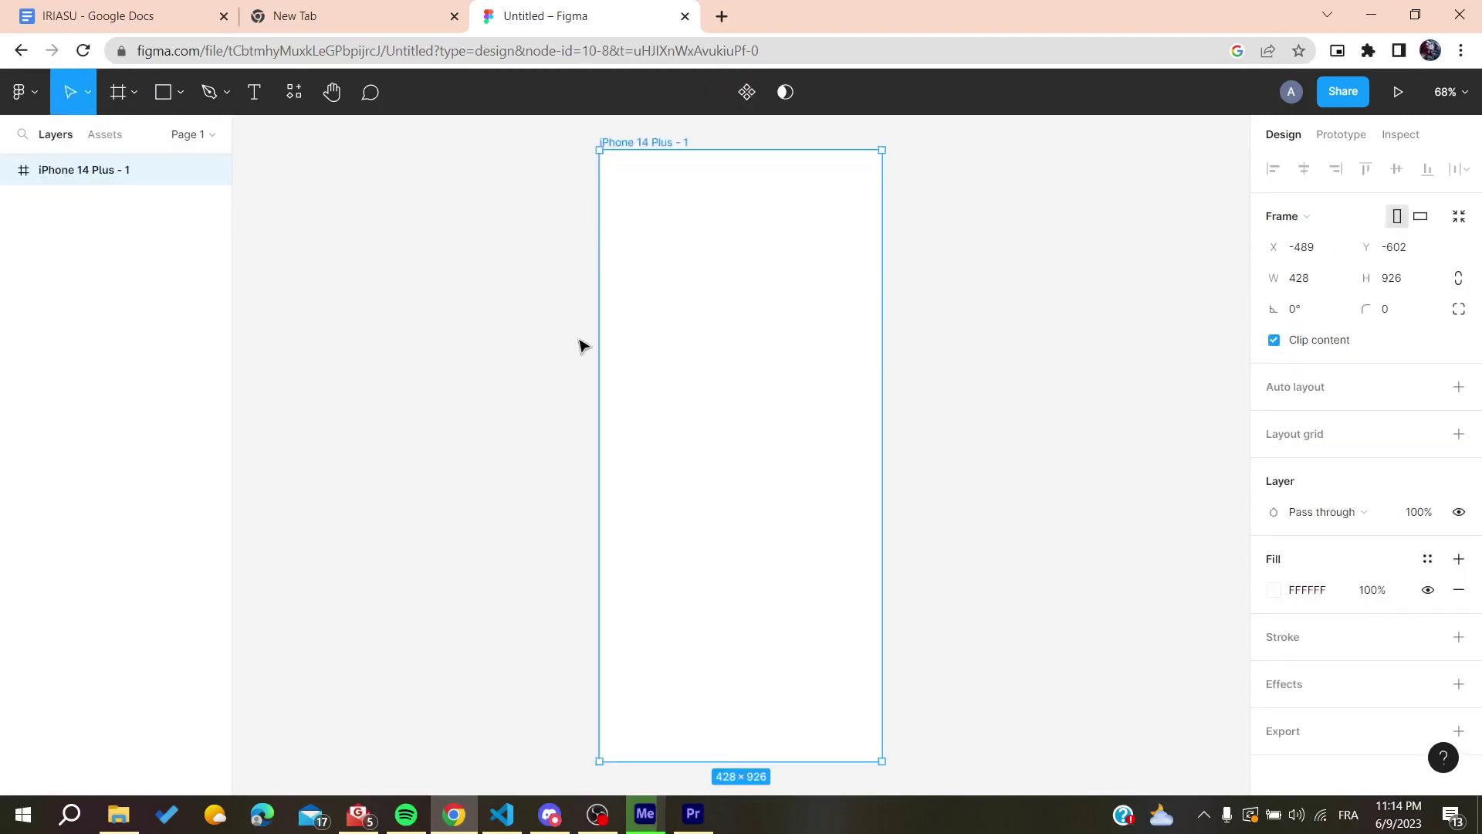
- Draw a new frame, Frame 1, to the left of the phone frame
left_click(134, 93)
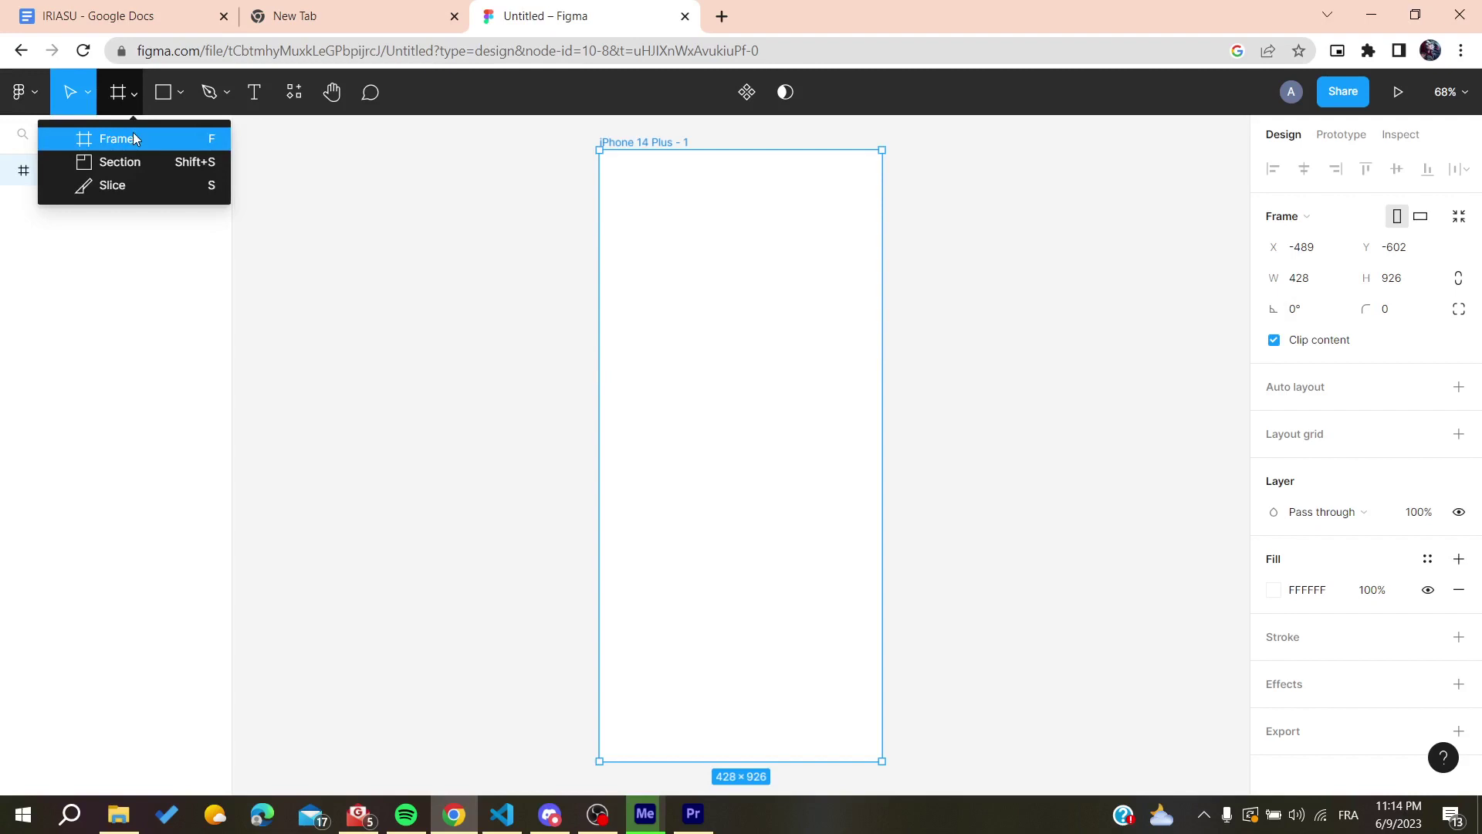
left_click(133, 133)
left_click_drag(376, 217, 557, 514)
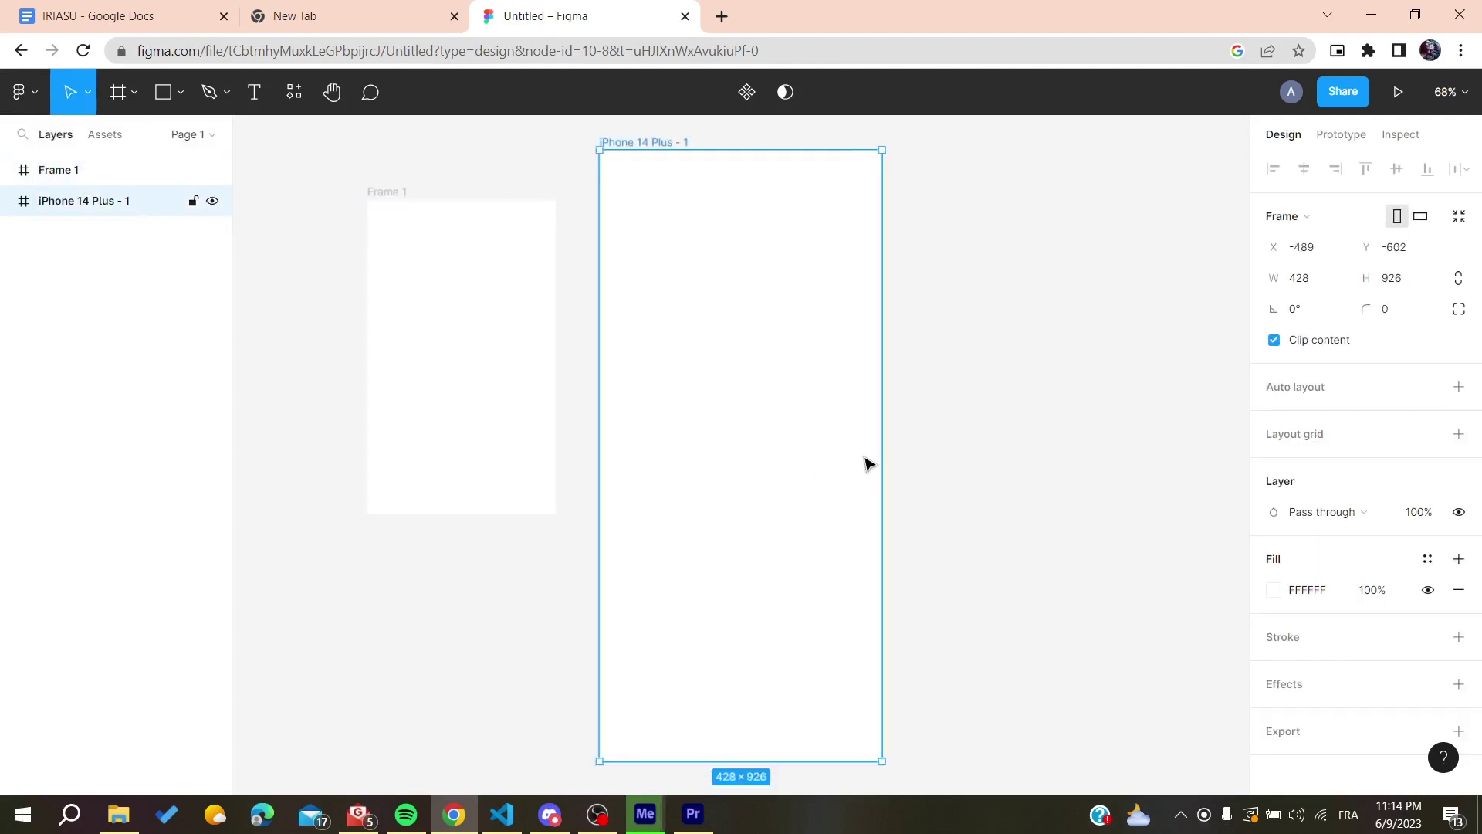
left_click_drag(868, 463, 1041, 438)
- Delete the iPhone 14 Plus - 1 frame
left_click(519, 466)
left_click(278, 190)
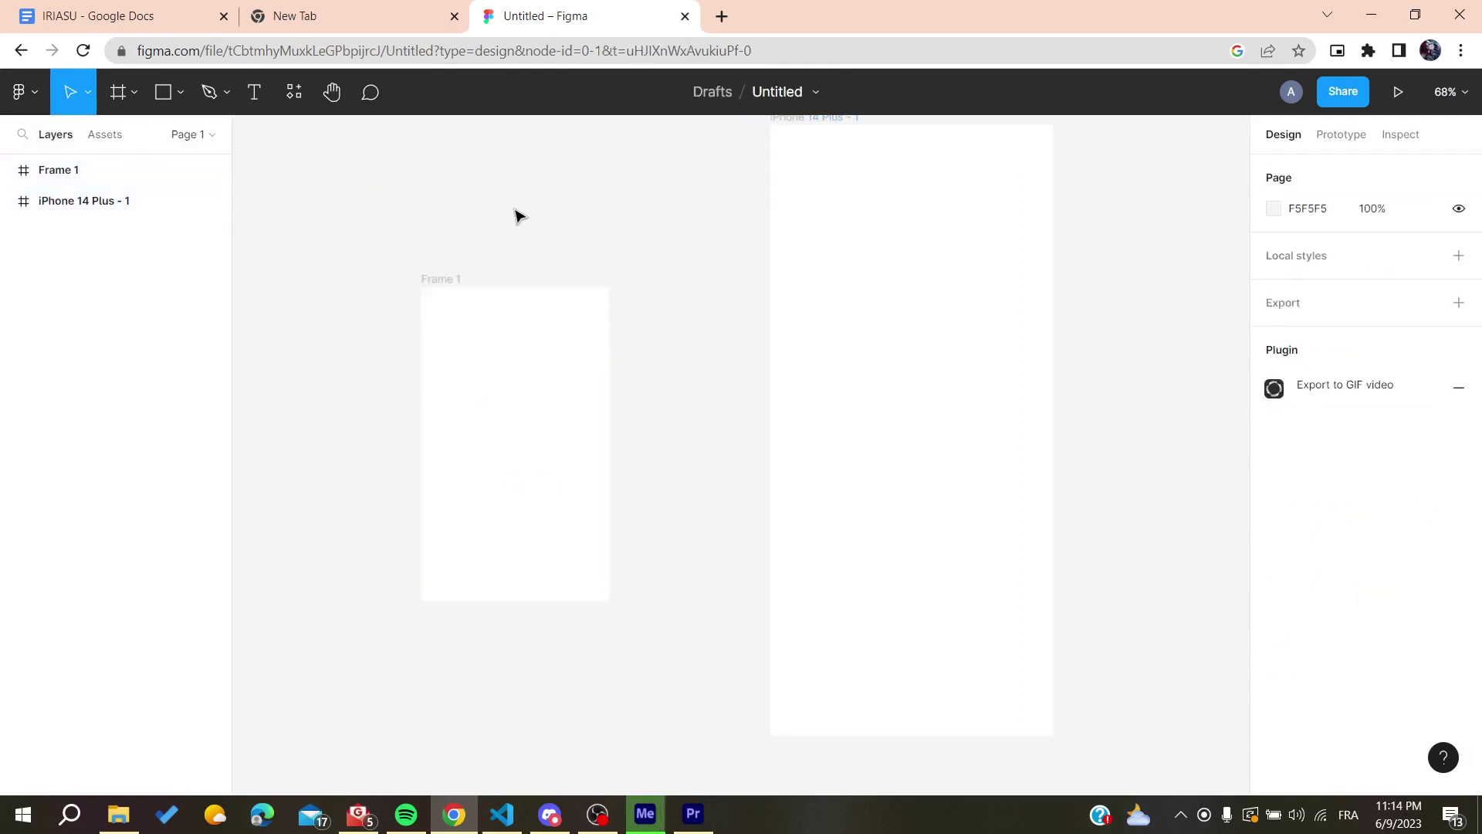
left_click(847, 271)
key("Delete")
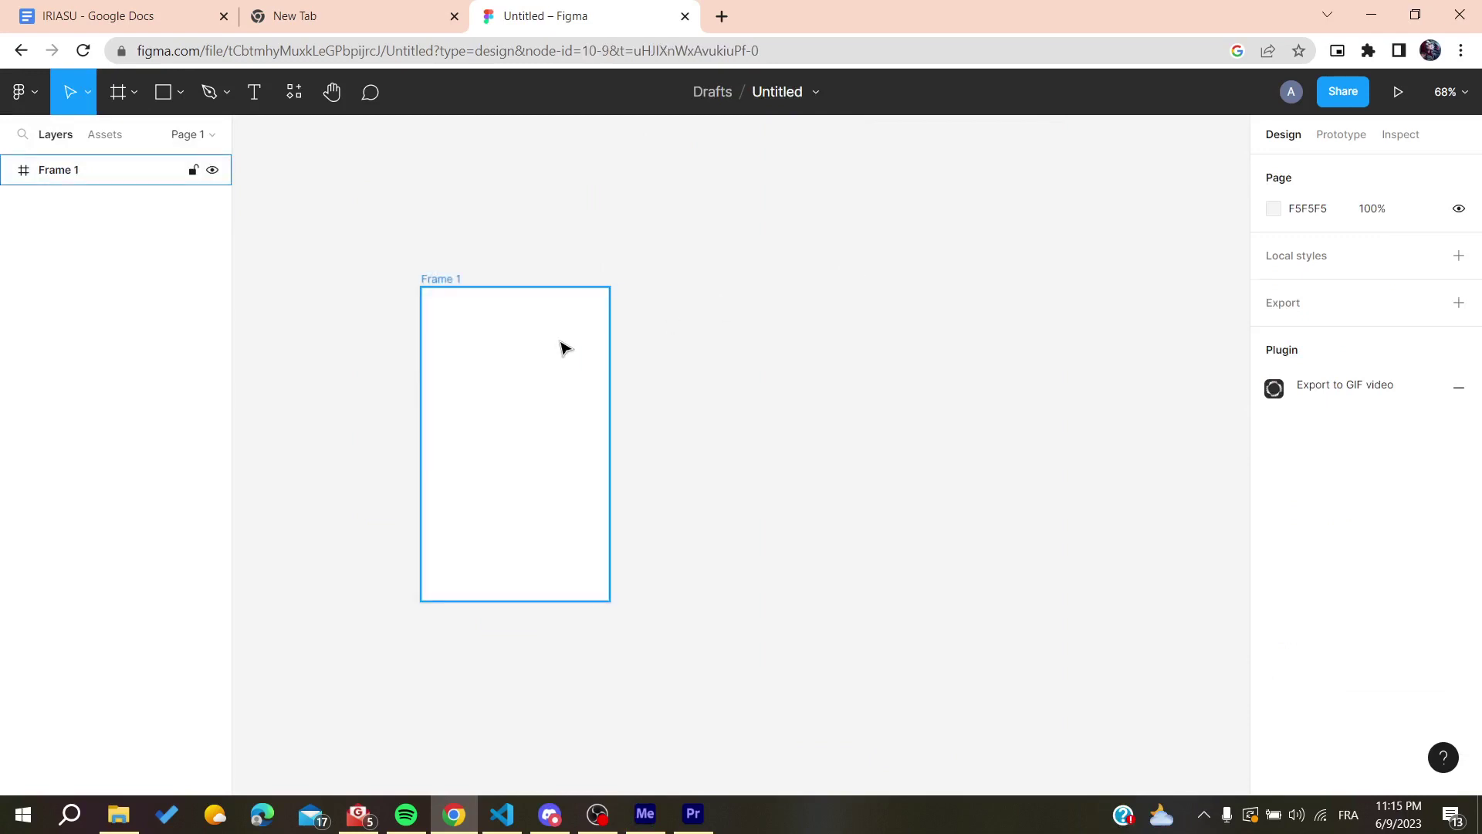
- Resize Frame 1 into a wide 731×559 frame
left_click(568, 353)
left_click_drag(605, 596, 906, 659)
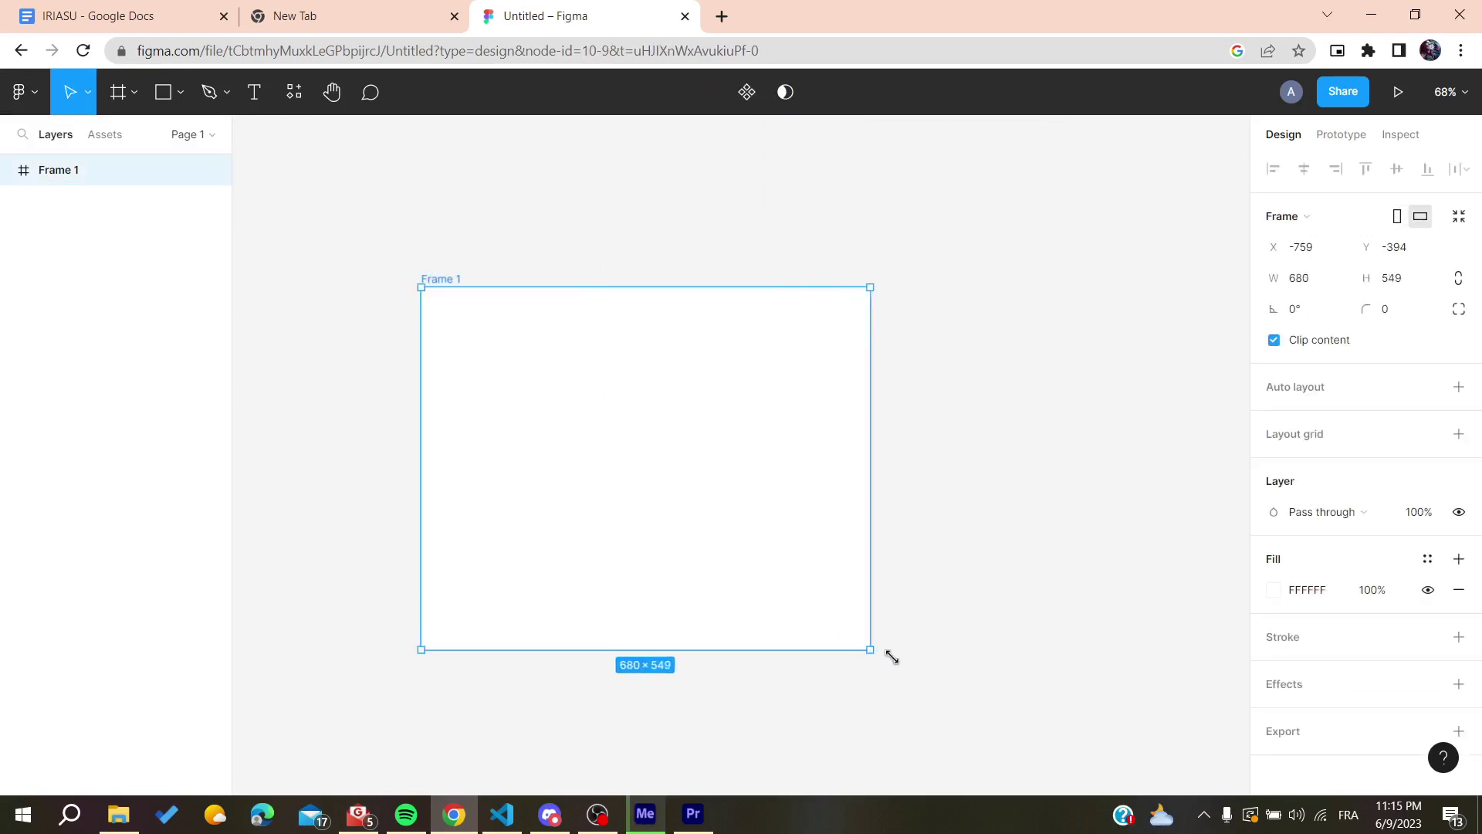
left_click_drag(642, 502, 727, 431)
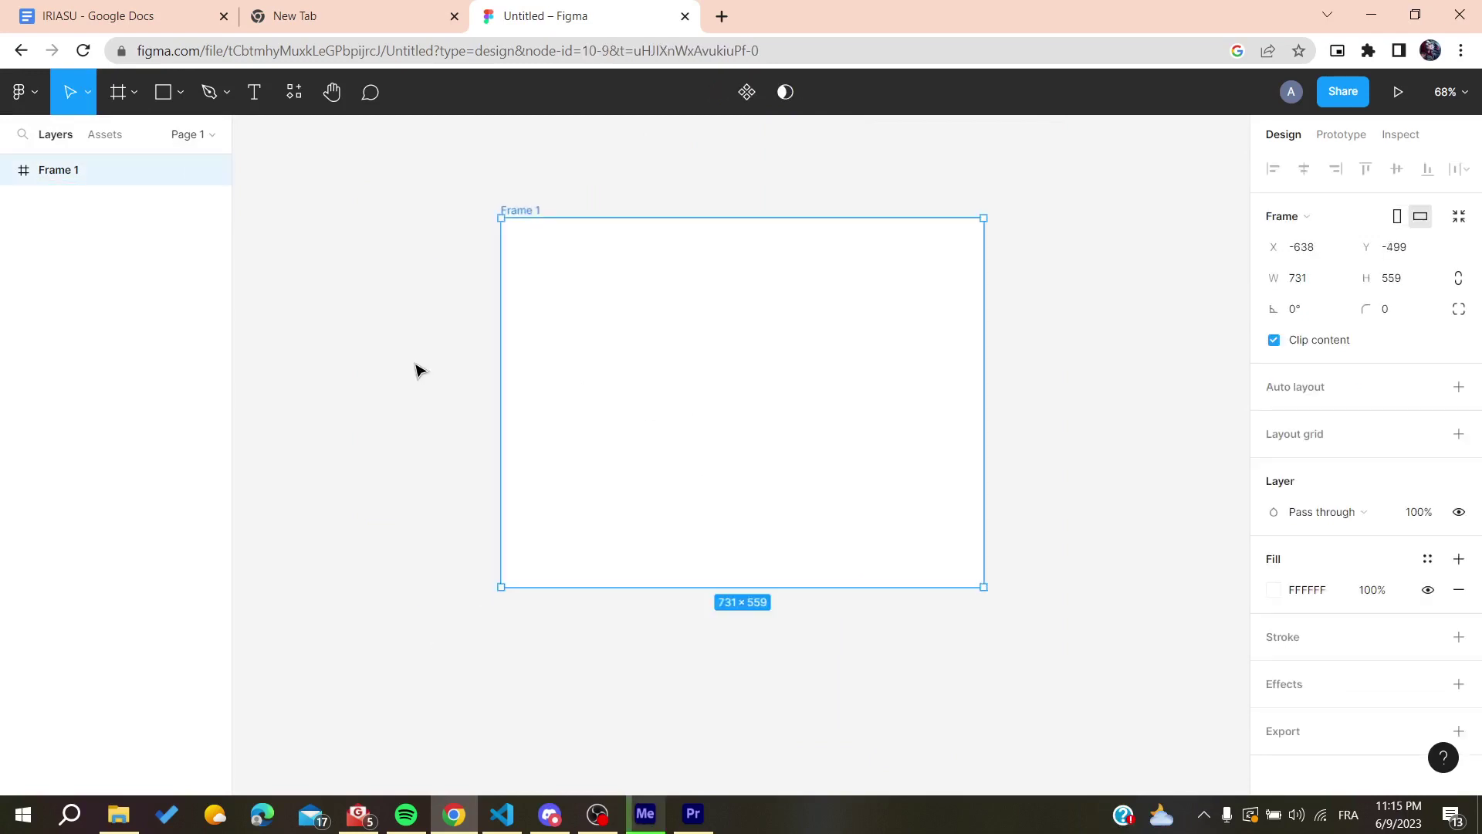
left_click(279, 343)
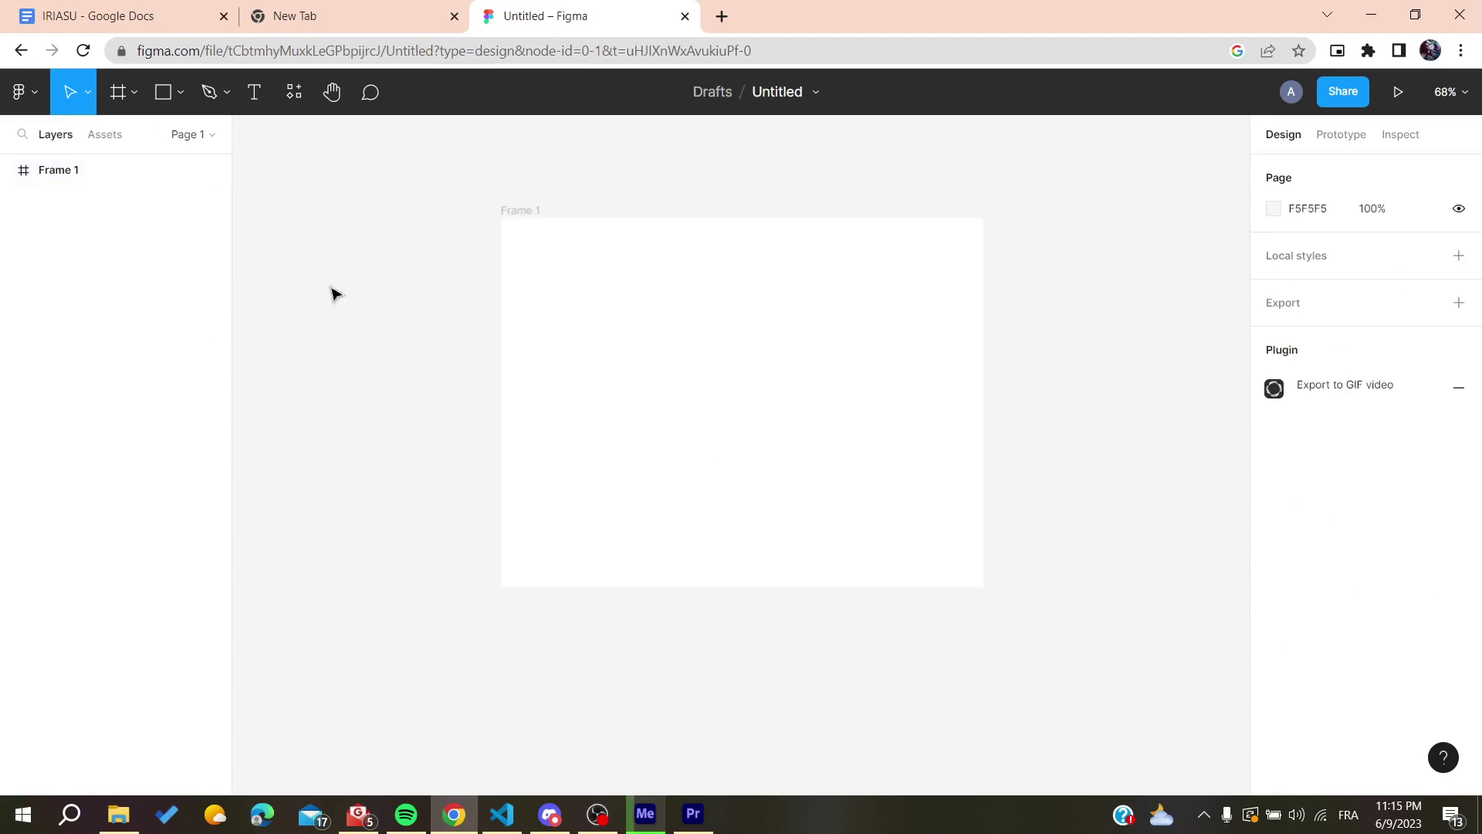
- Delete Frame 1, then restore it with Ctrl+Z
left_click(33, 181)
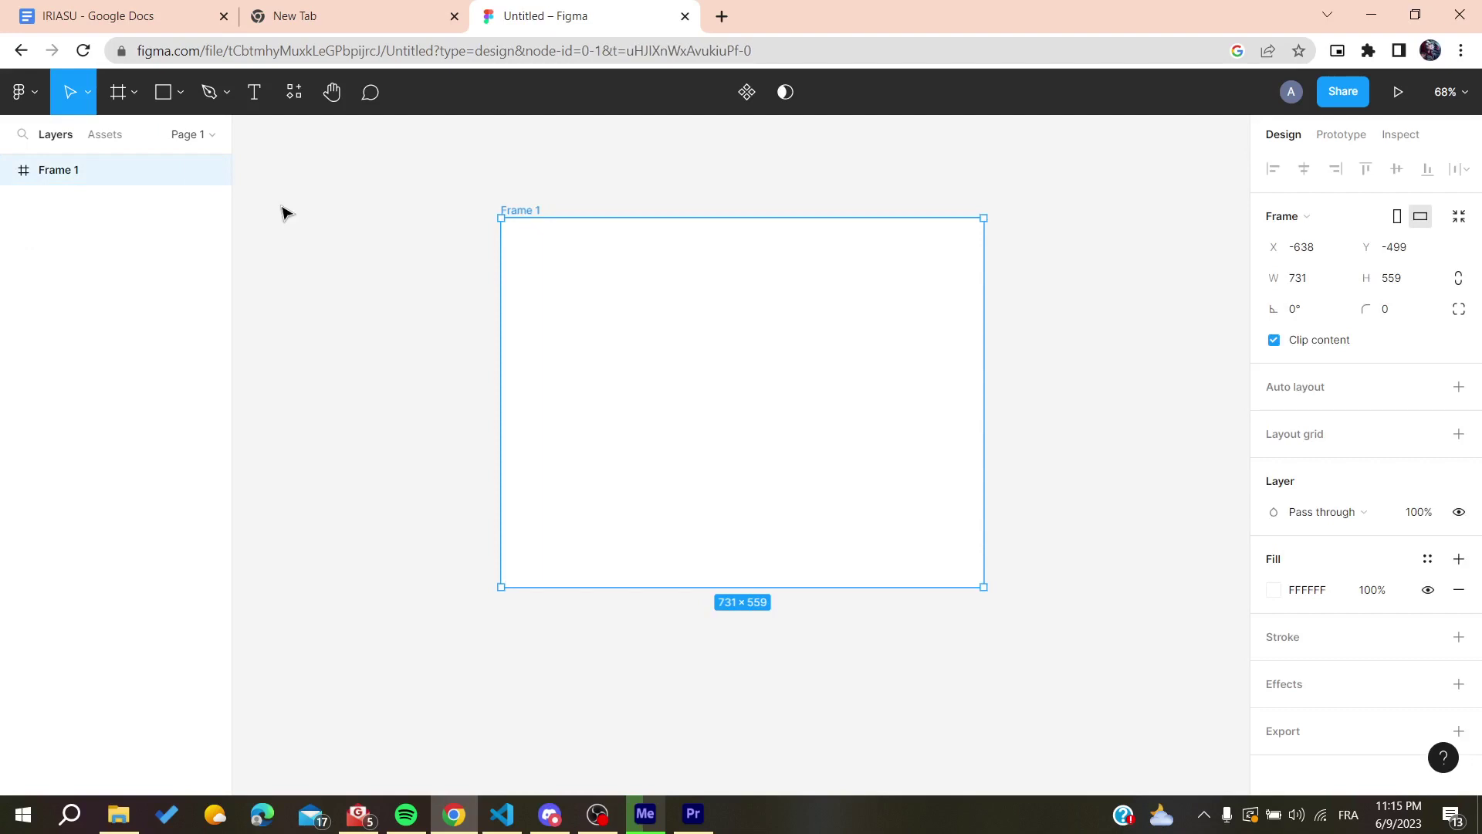
key("Delete")
key("ctrl+z")
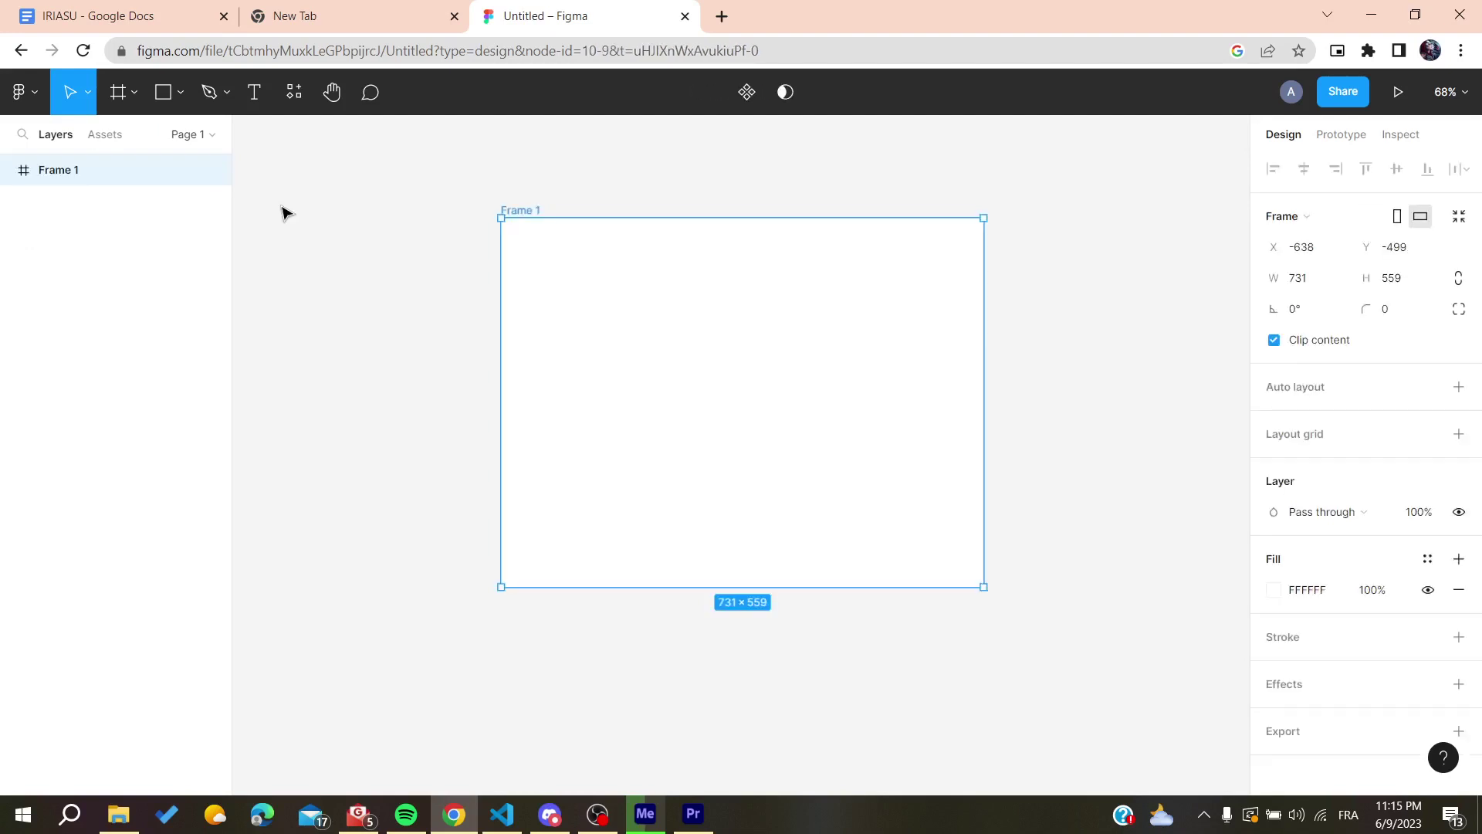
left_click(424, 275)
left_click(615, 329)
left_click(204, 265)
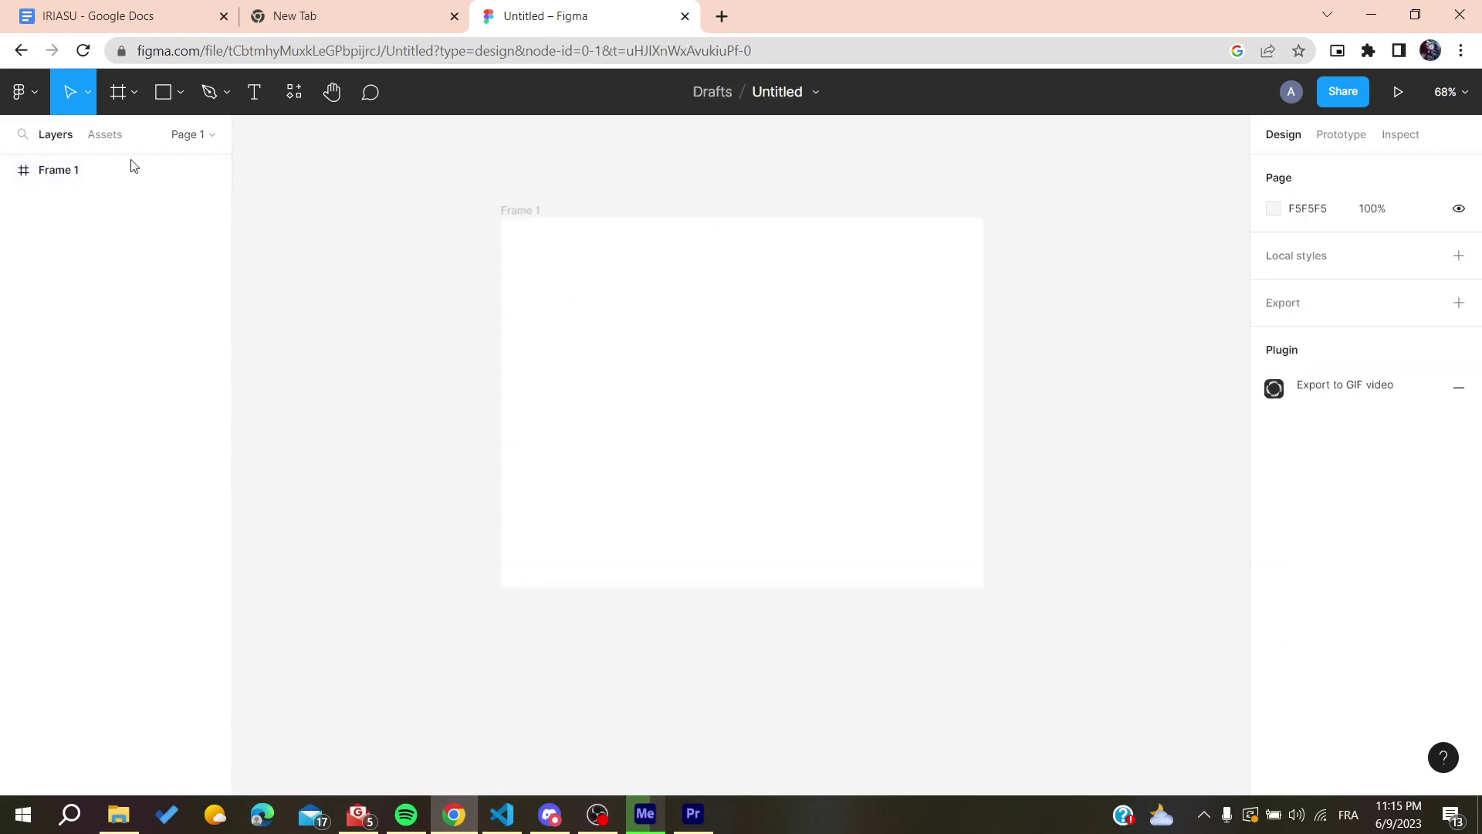
- Draw a wide 379×239 rectangle and a narrow 70×185 rectangle inside Frame 1
key("r")
left_click_drag(580, 302, 830, 459)
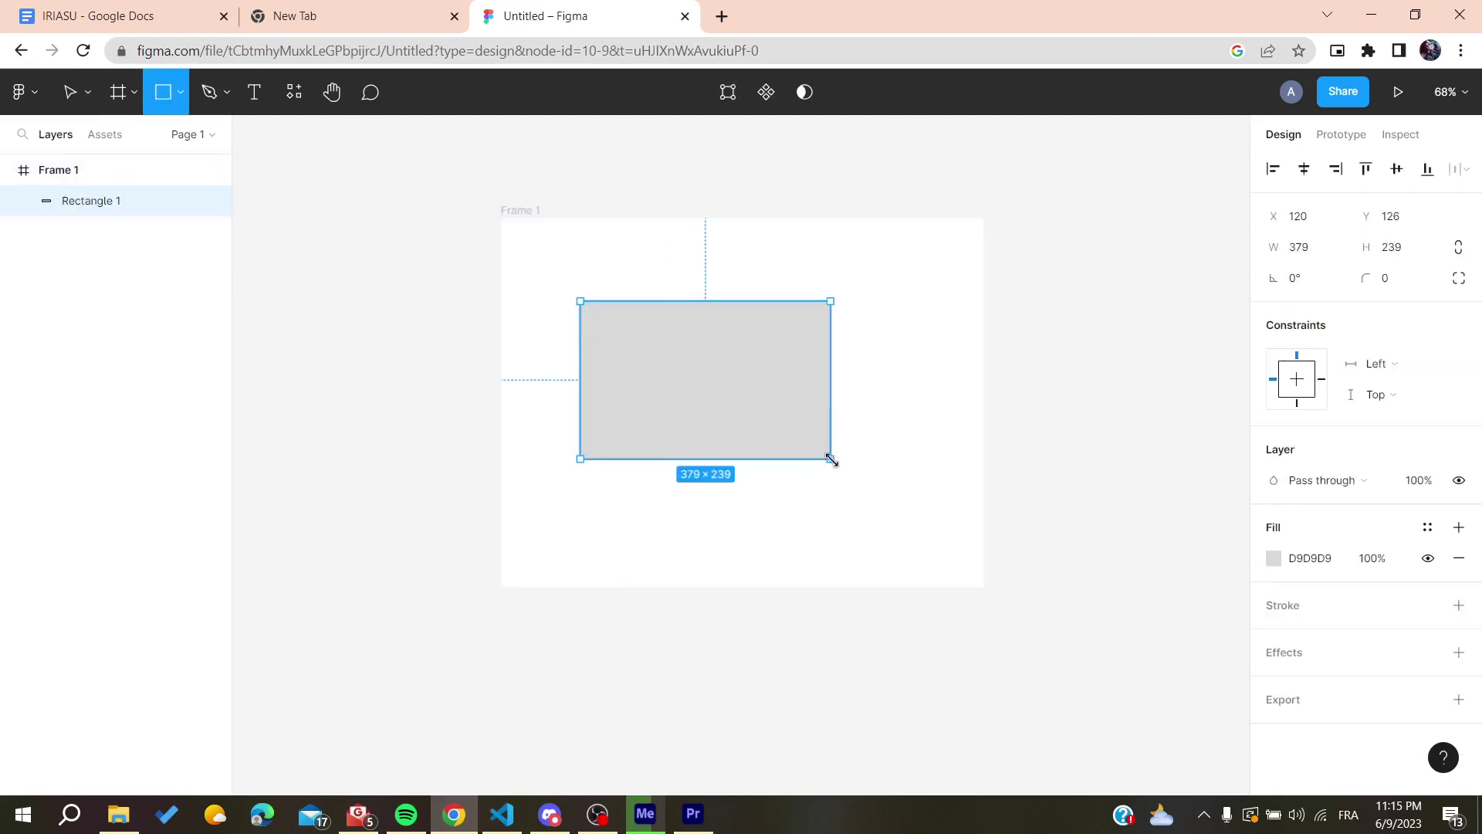
left_click(394, 330)
left_click(178, 96)
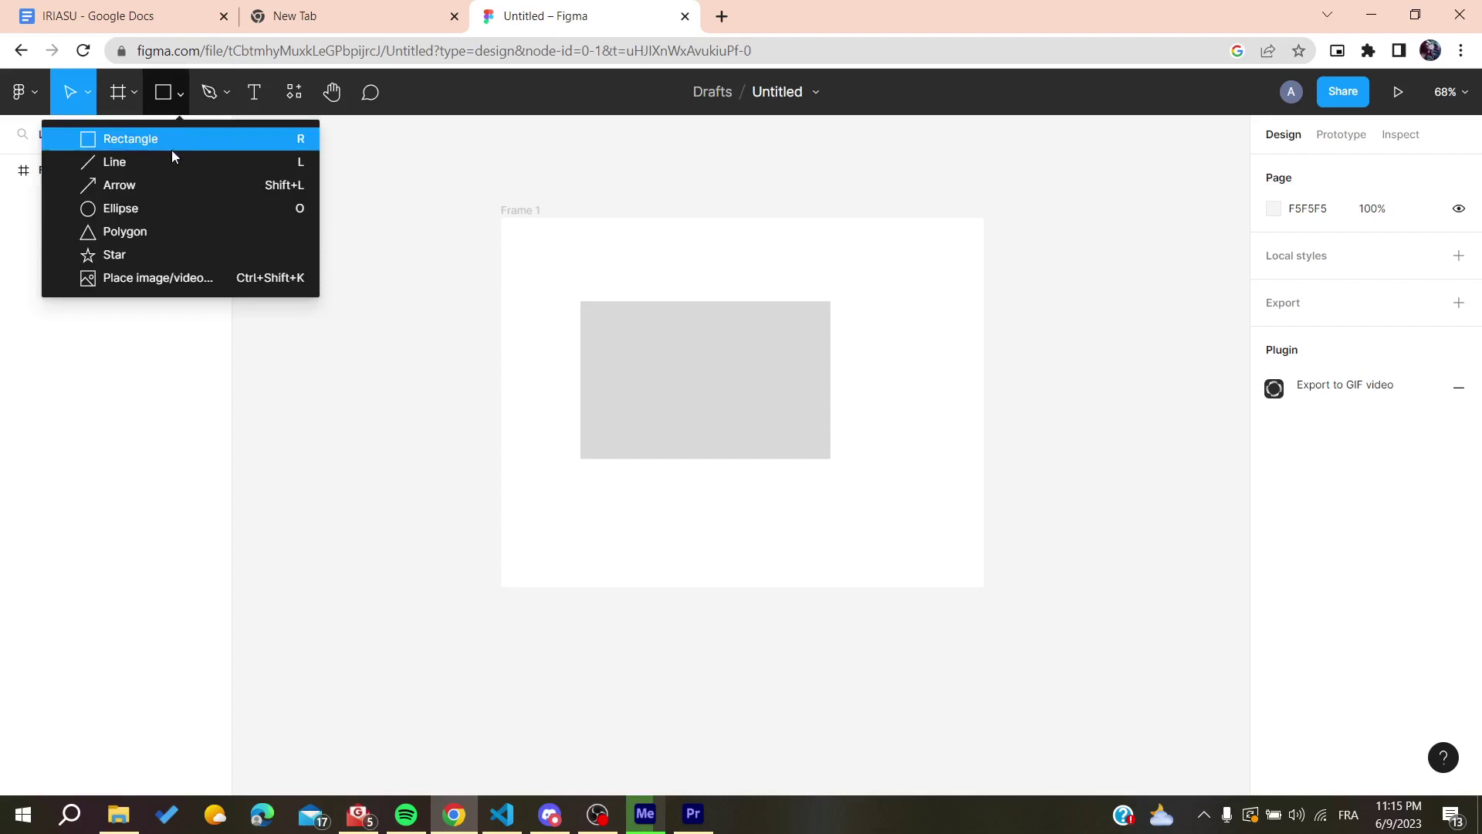
left_click(281, 142)
left_click_drag(873, 320, 922, 443)
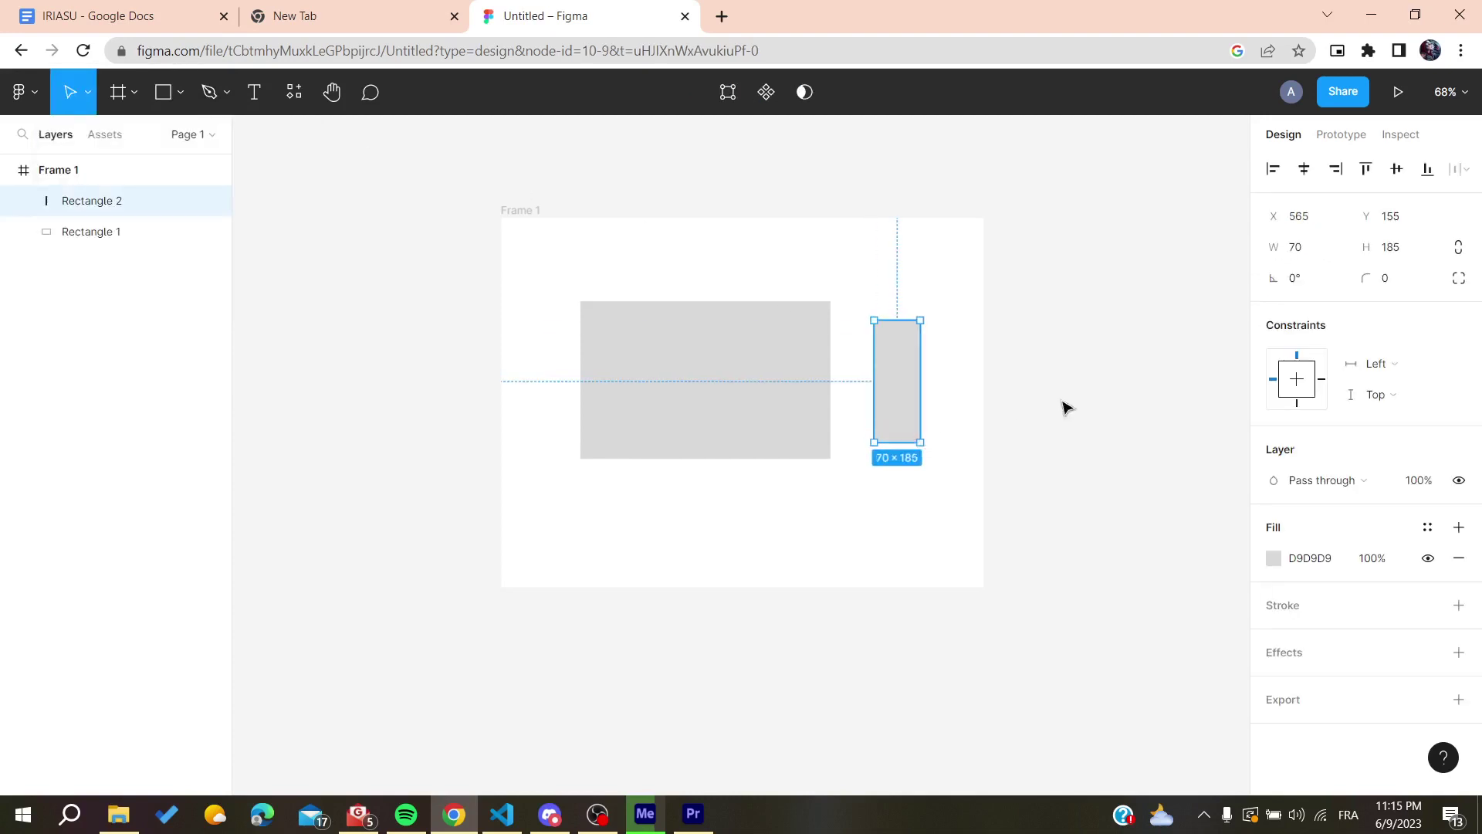
left_click(1065, 407)
- Delete Frame 1 with its rectangles, then restore them with Ctrl+Z
left_click(53, 170)
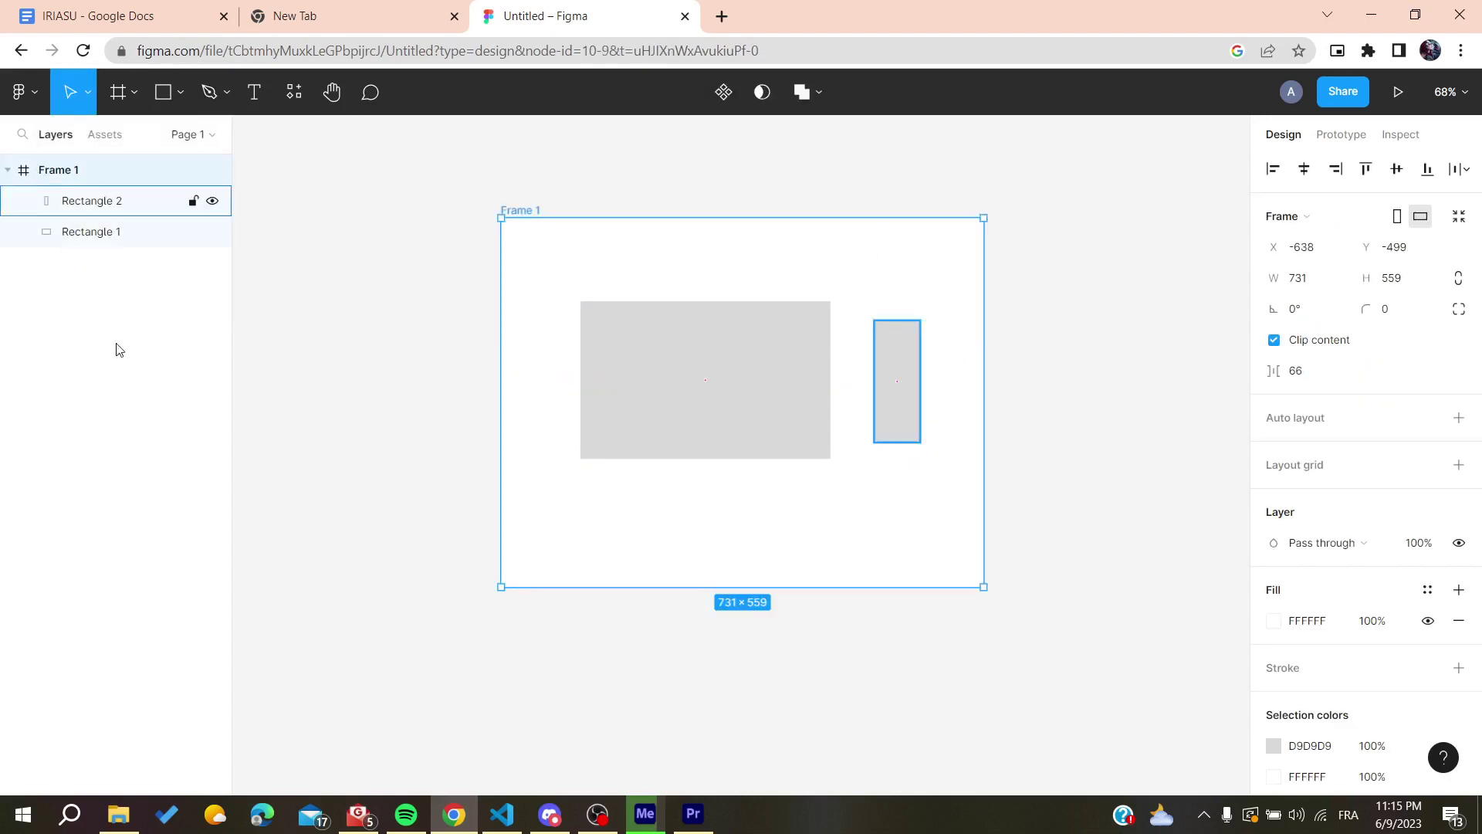
key("Delete")
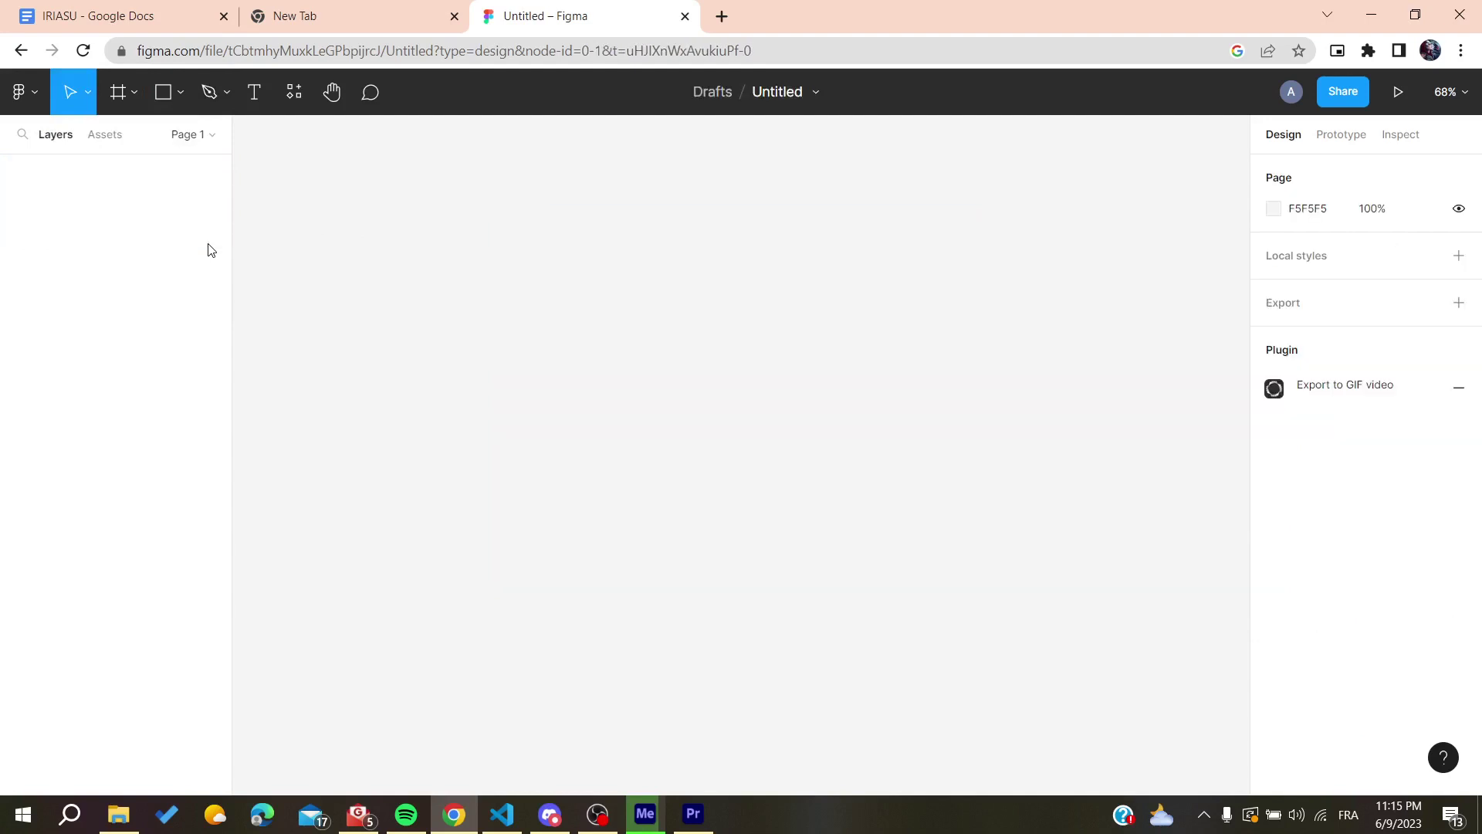
key("ctrl+z")
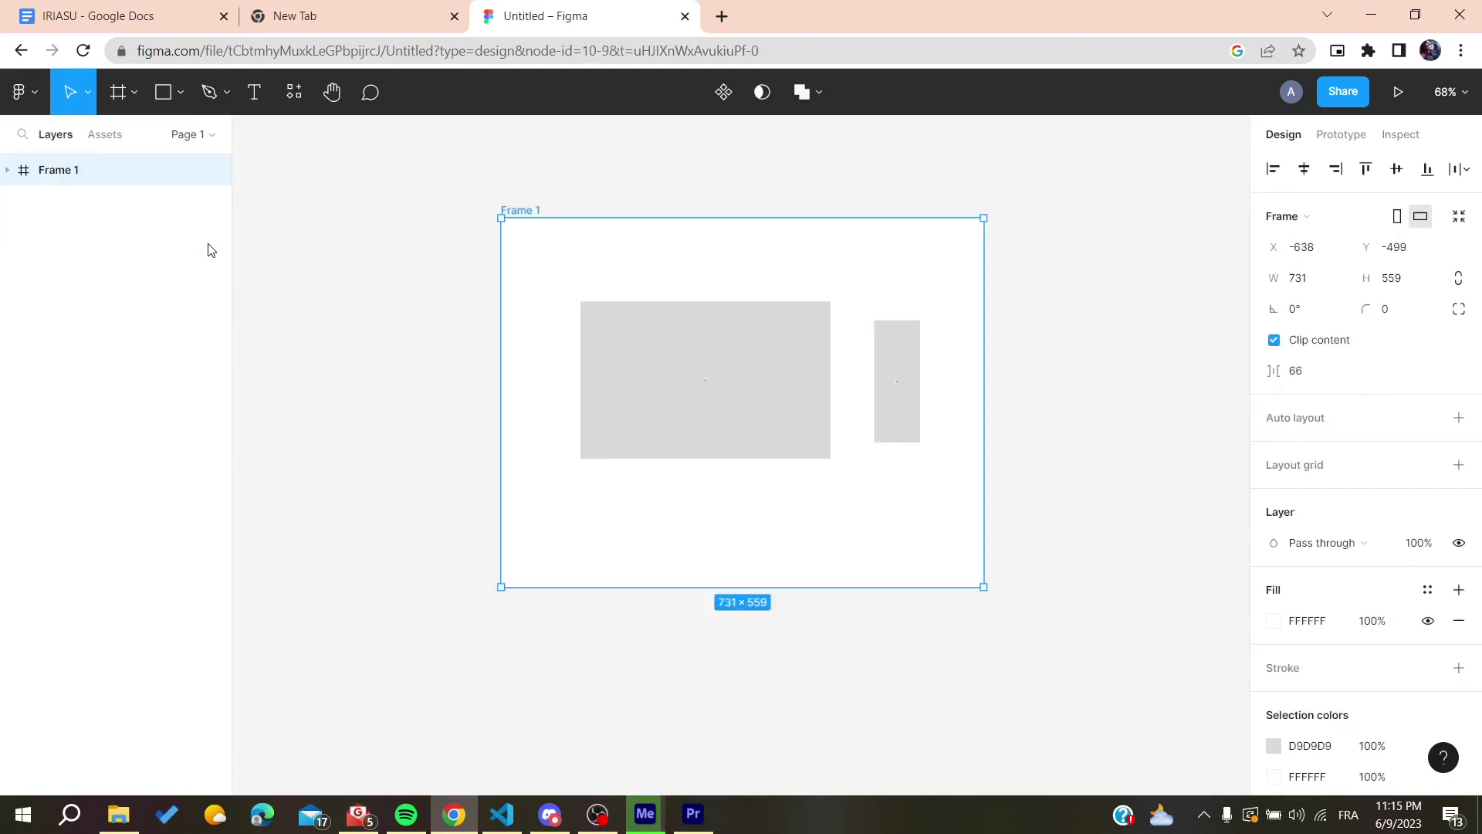
- Delete Frame 1 and both rectangles using Edit > Delete from the main menu
left_click(20, 92)
mouse_move(50, 242)
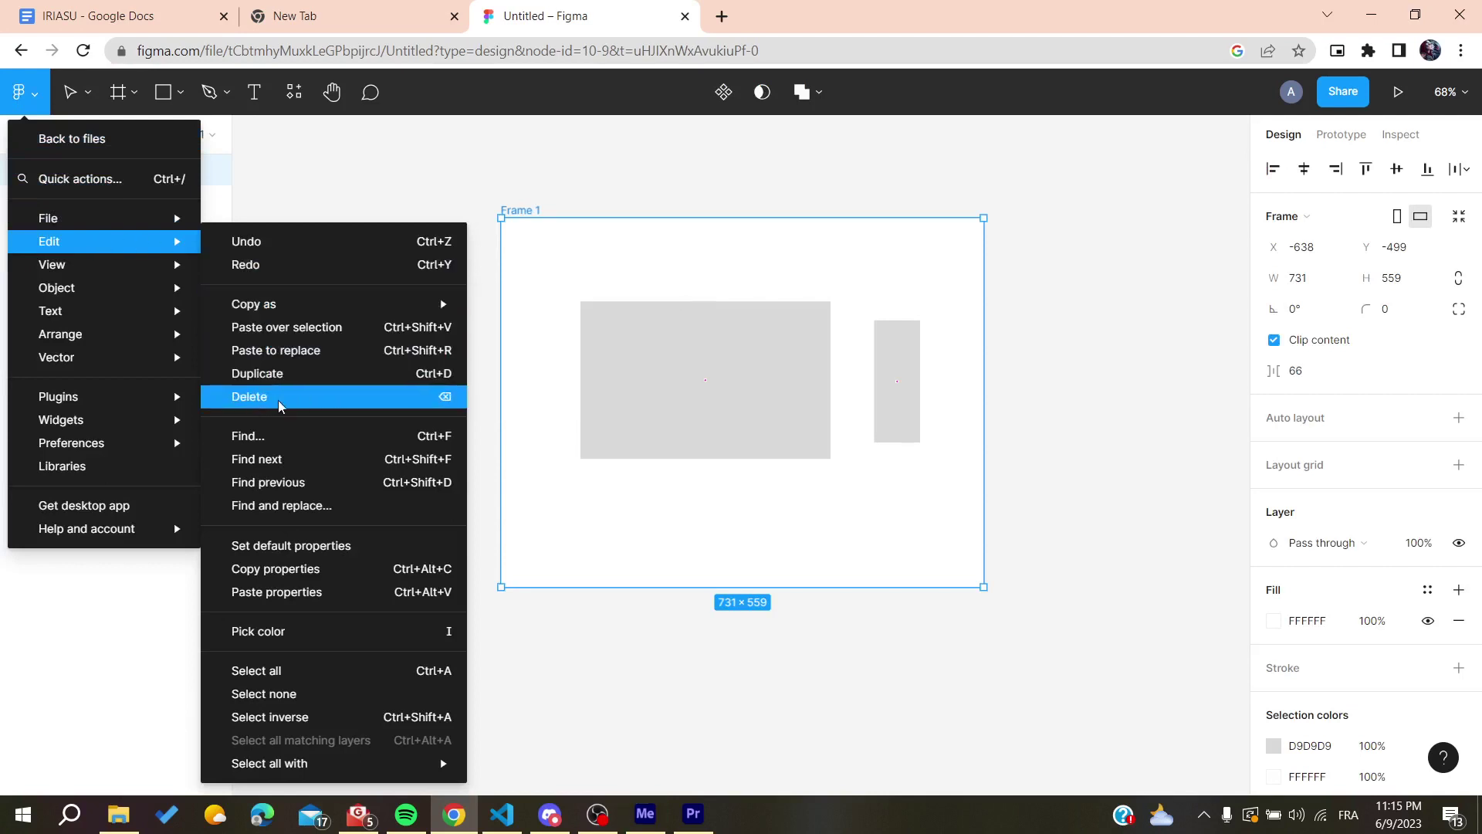
left_click(248, 396)
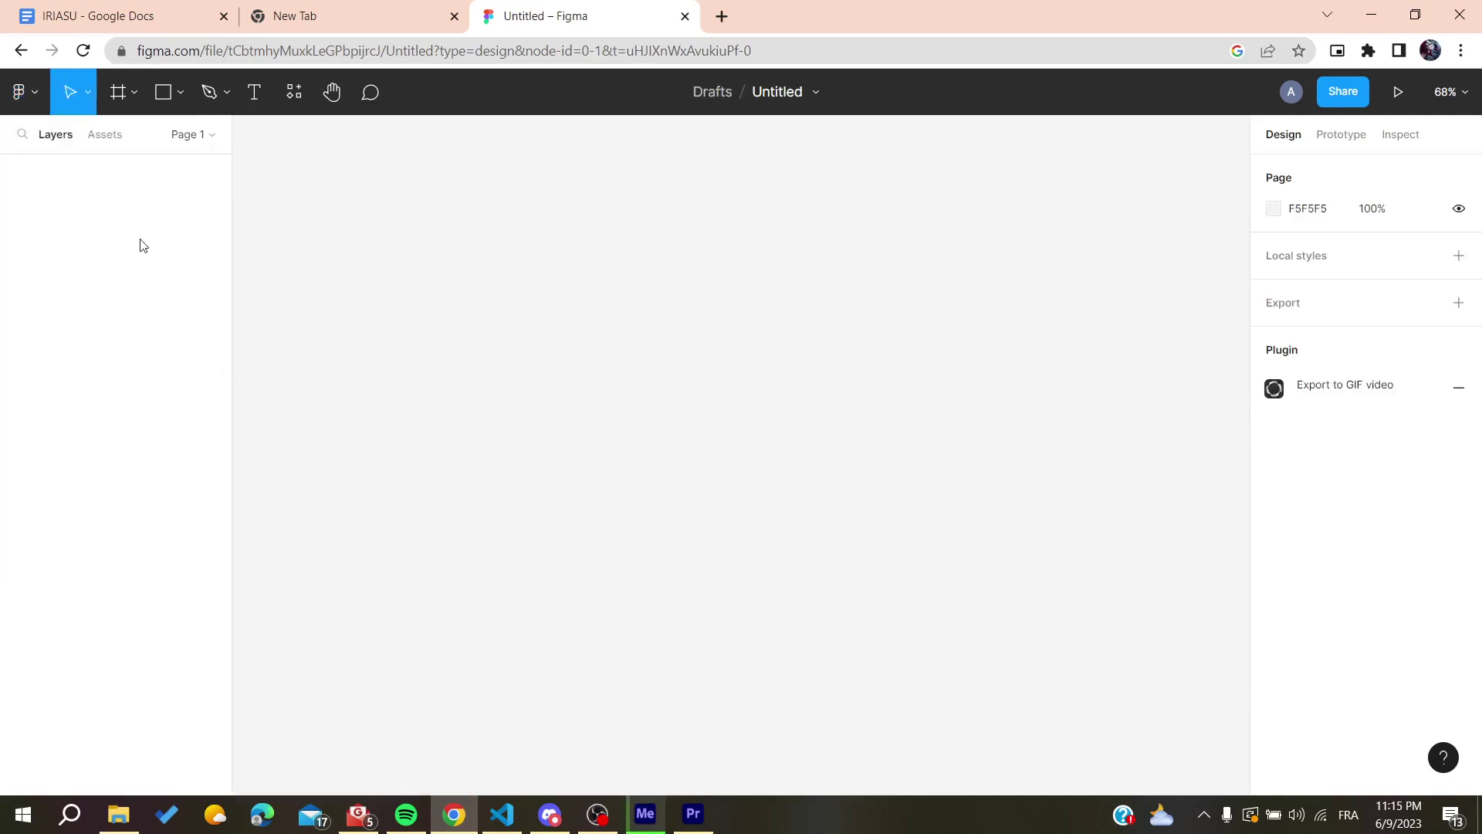